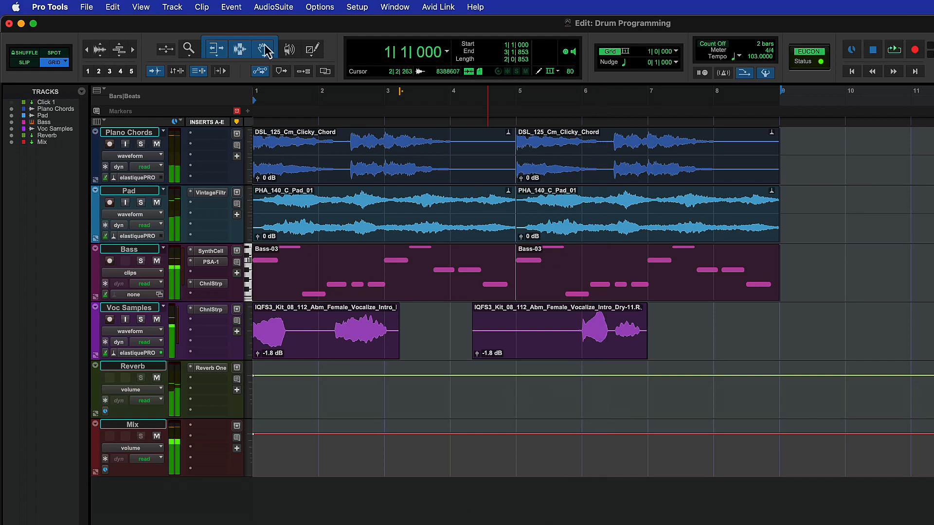
# Choose the Avid Virtual Instruments GrooveCell preset for a new track.
pyautogui.click(172, 7)
pyautogui.click(176, 25)
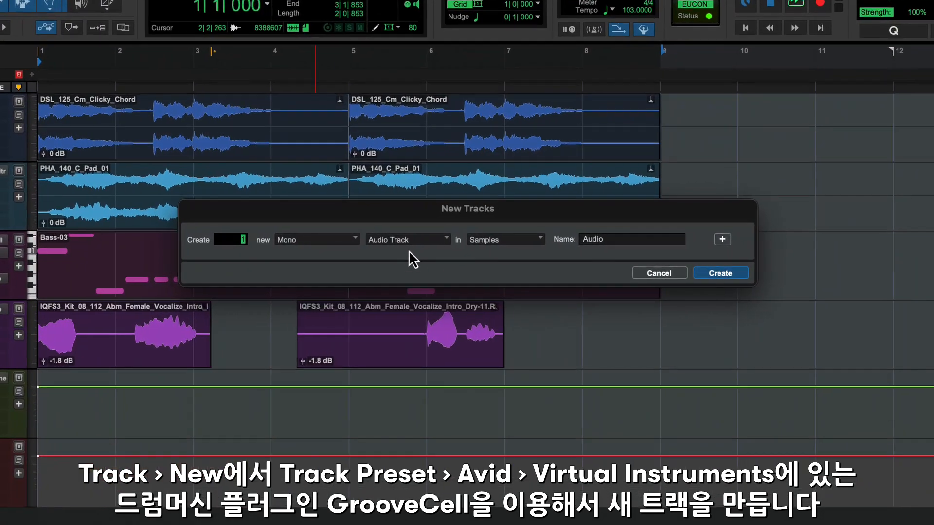
pyautogui.click(501, 247)
pyautogui.moveTo(513, 339)
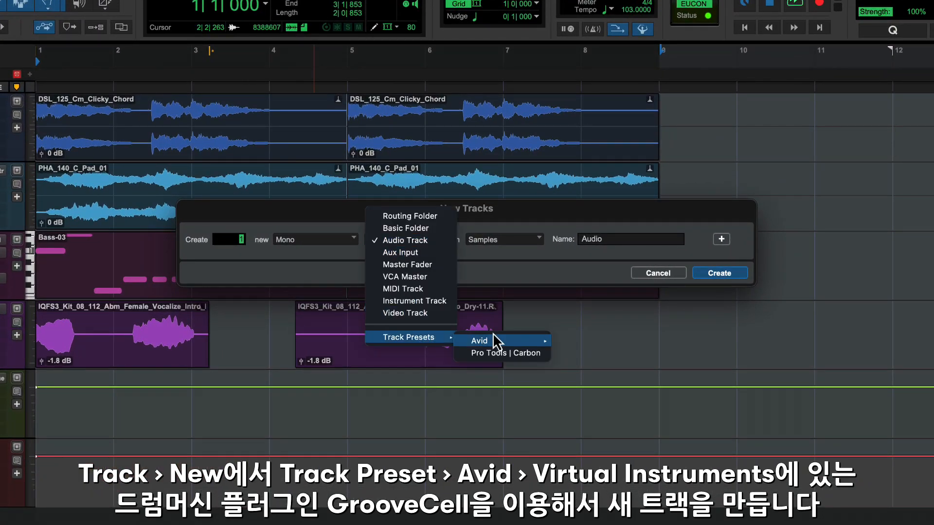
pyautogui.click(614, 428)
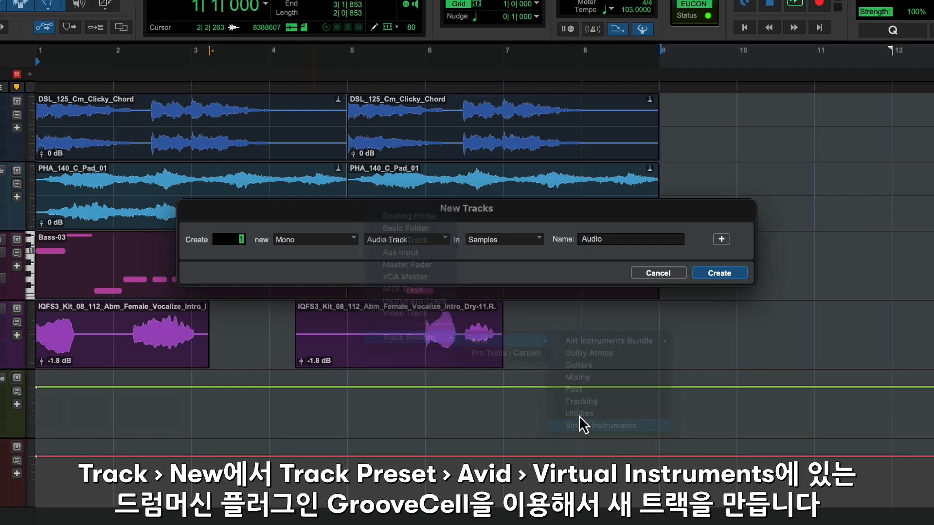
pyautogui.click(496, 240)
pyautogui.click(537, 317)
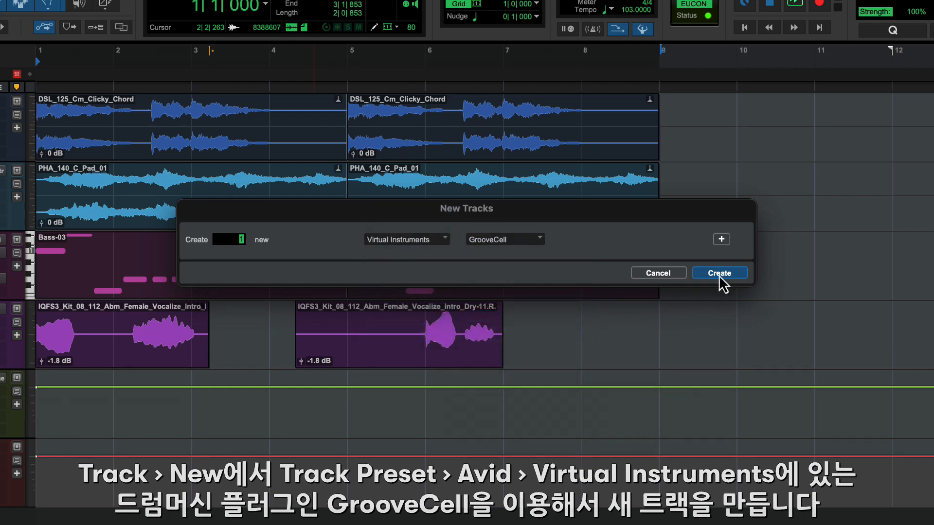
# Create the GrooveCell track, move it to the top of the session, and open its plugin.
pyautogui.click(719, 274)
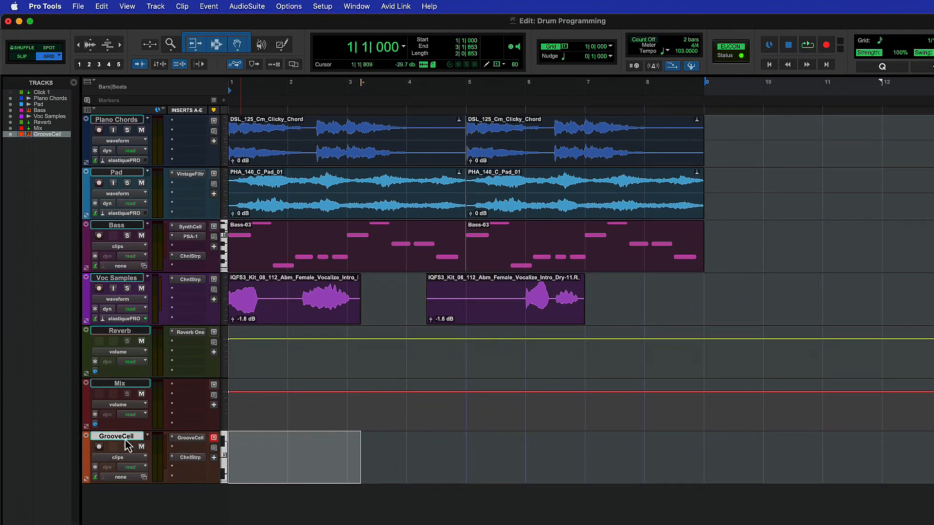
pyautogui.moveTo(125, 440); pyautogui.dragTo(129, 154)
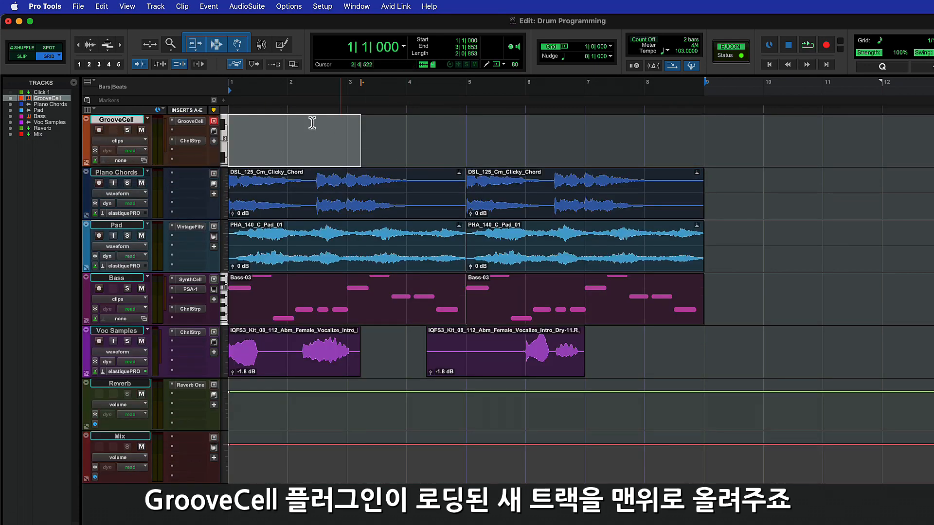
pyautogui.click(189, 122)
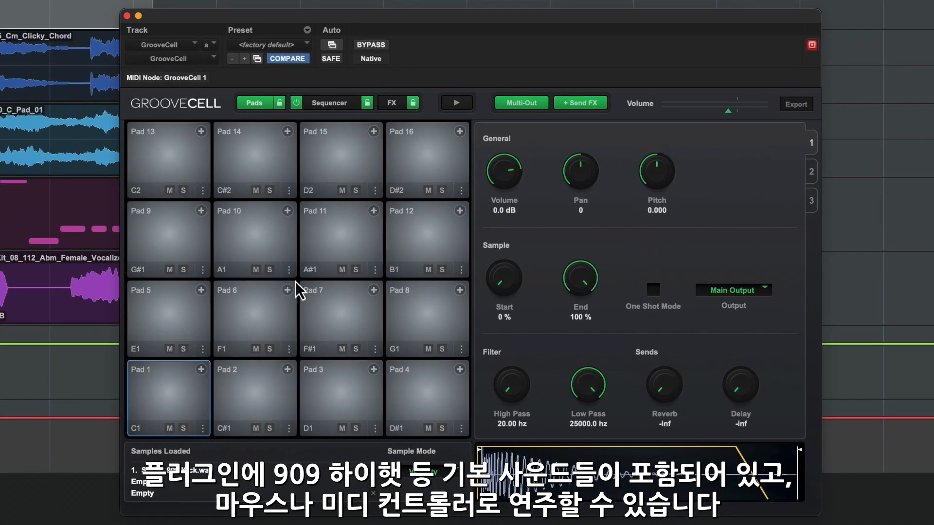
# Audition Pads 10, 11, 7 and 3, then bring up the factory Flatpack Kits presets.
pyautogui.click(235, 246)
pyautogui.click(358, 244)
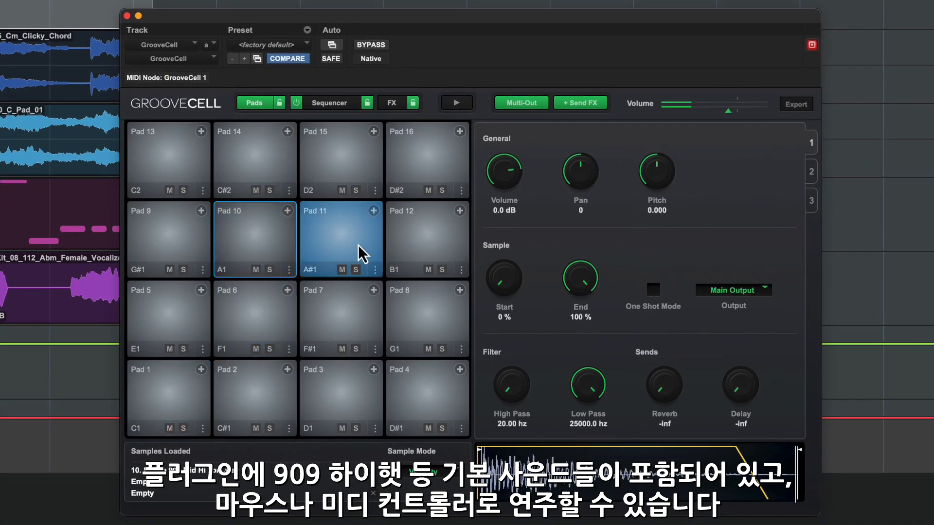
pyautogui.click(349, 310)
pyautogui.click(345, 398)
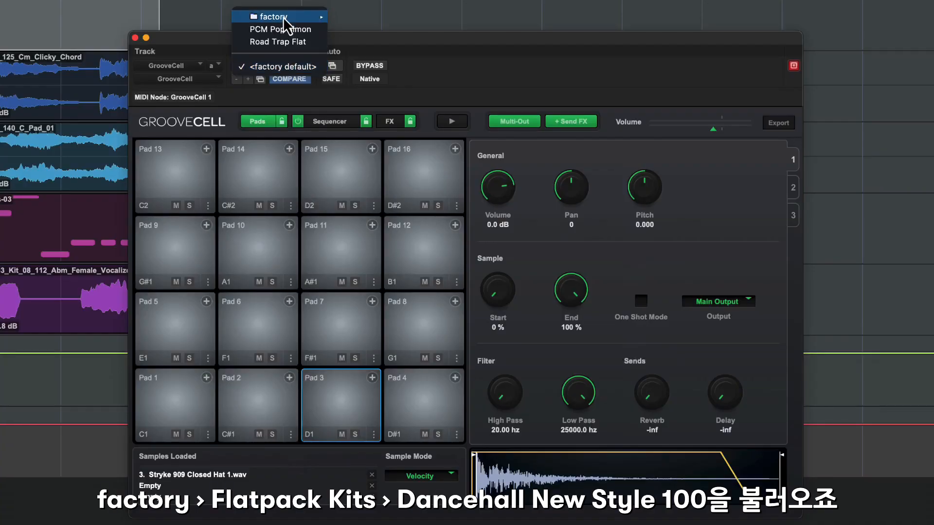
pyautogui.moveTo(287, 17)
pyautogui.moveTo(378, 21)
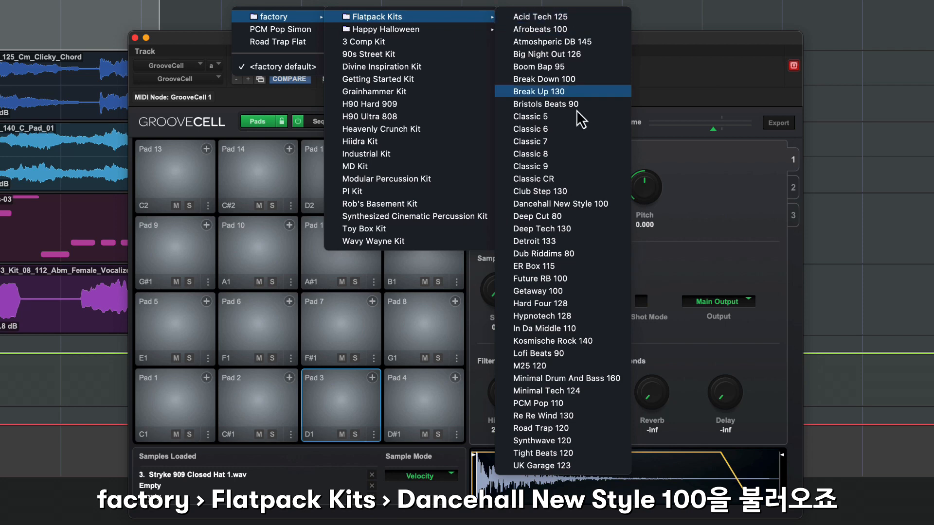
# Load the Dancehall NewStyle100 kit and show its 32-step sequencer pattern.
pyautogui.click(605, 206)
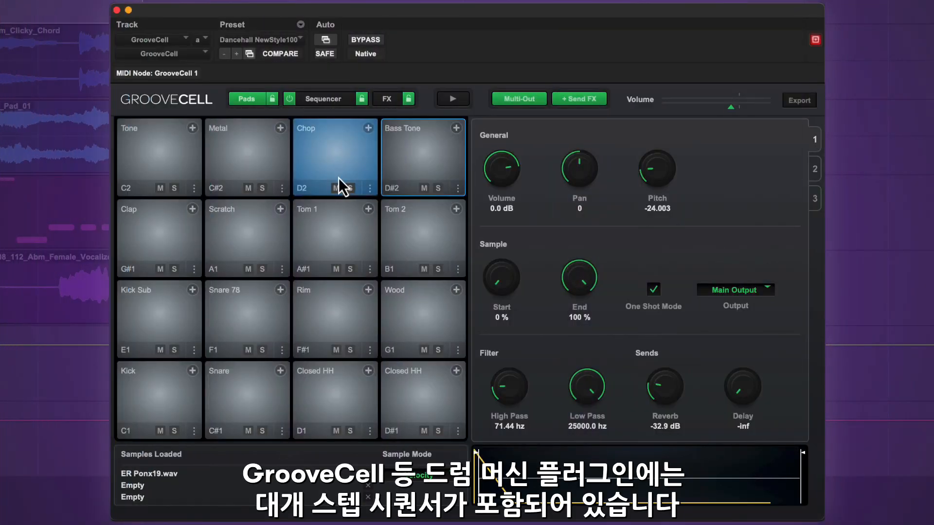
pyautogui.click(322, 100)
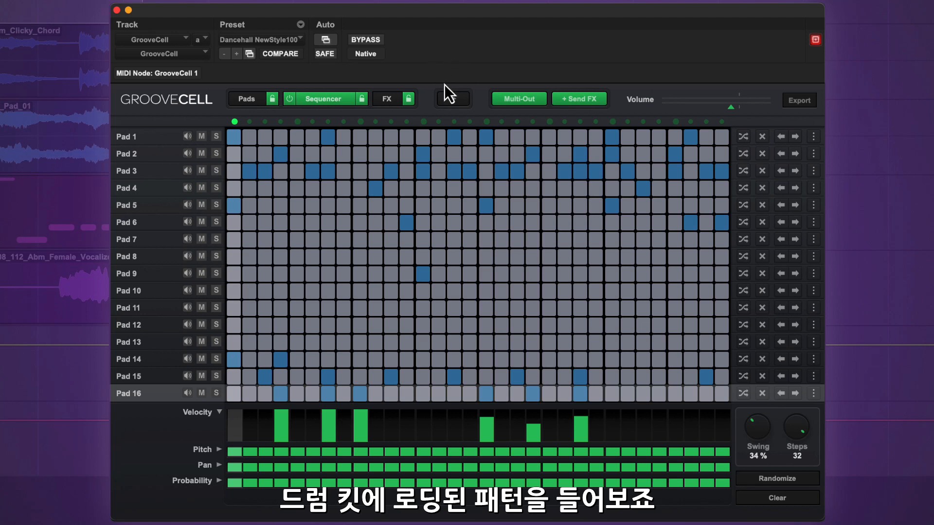
pyautogui.click(457, 97)
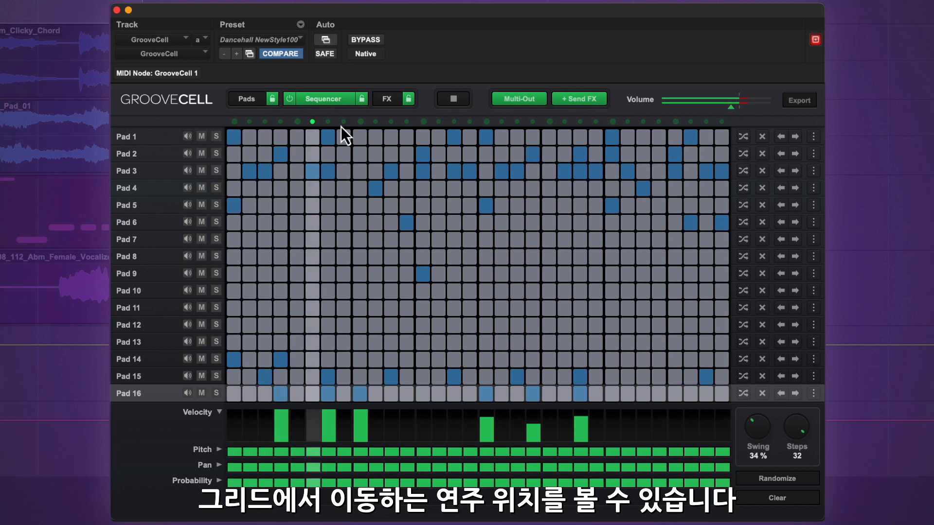
pyautogui.click(457, 97)
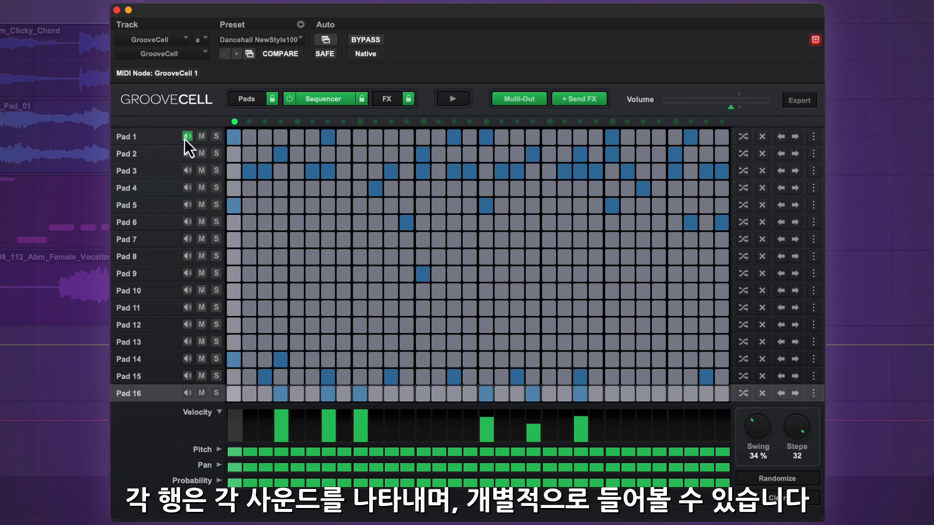
pyautogui.click(297, 223)
pyautogui.click(332, 240)
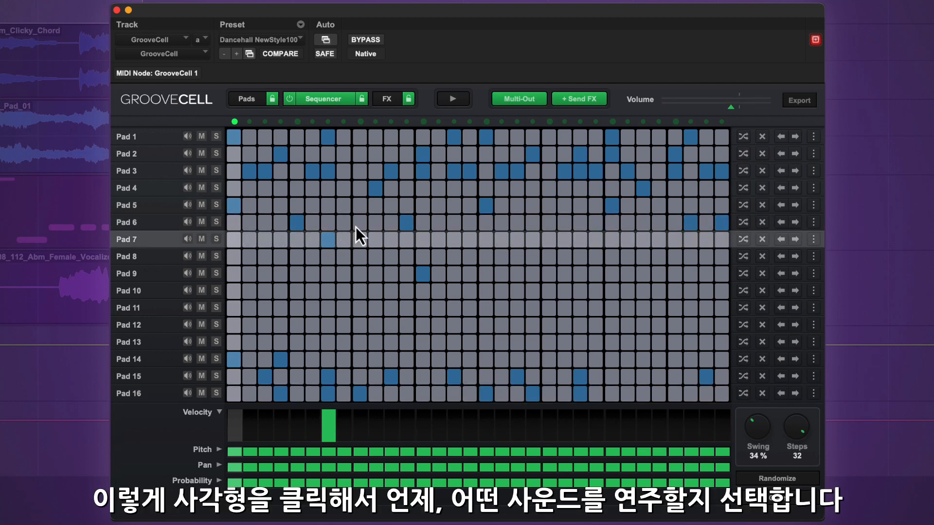
pyautogui.click(356, 224)
pyautogui.click(301, 226)
pyautogui.click(328, 240)
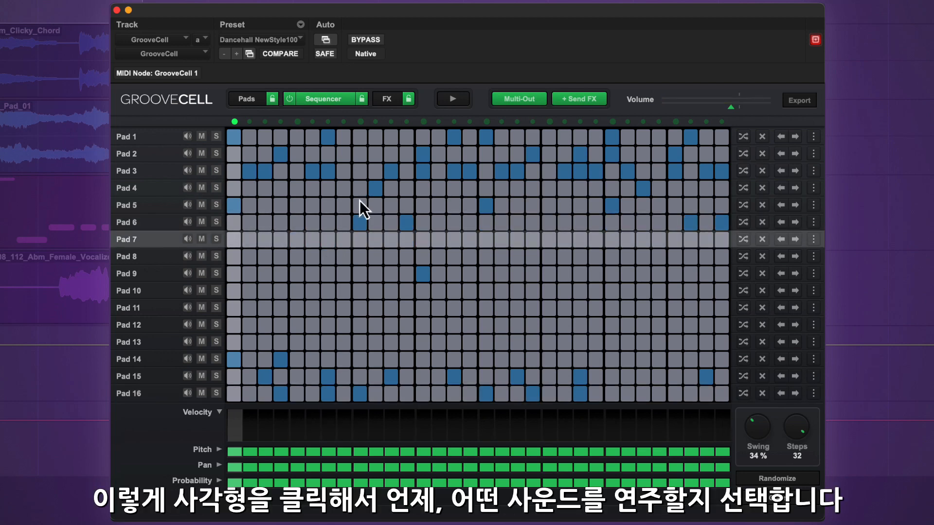
pyautogui.click(361, 223)
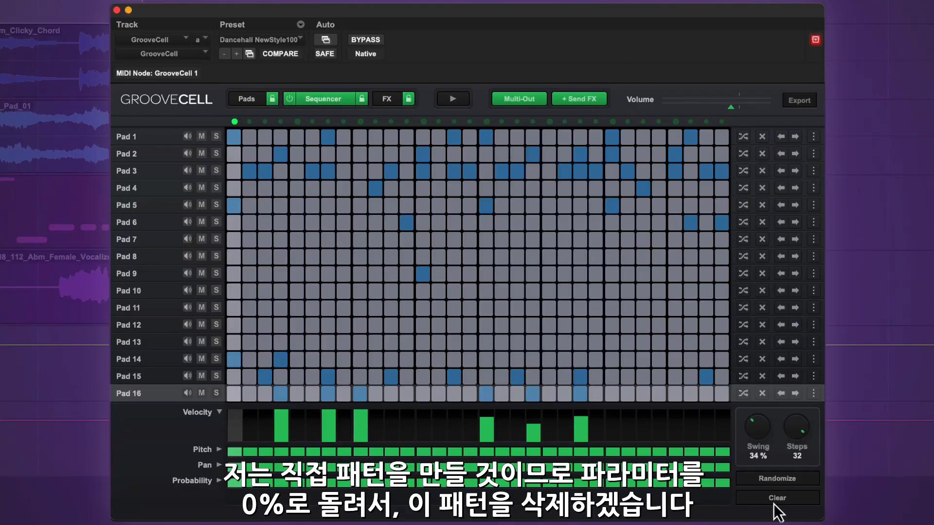
# Clear the pattern, start playback, and preview Pads 5, 6, 4 and 1.
pyautogui.click(774, 500)
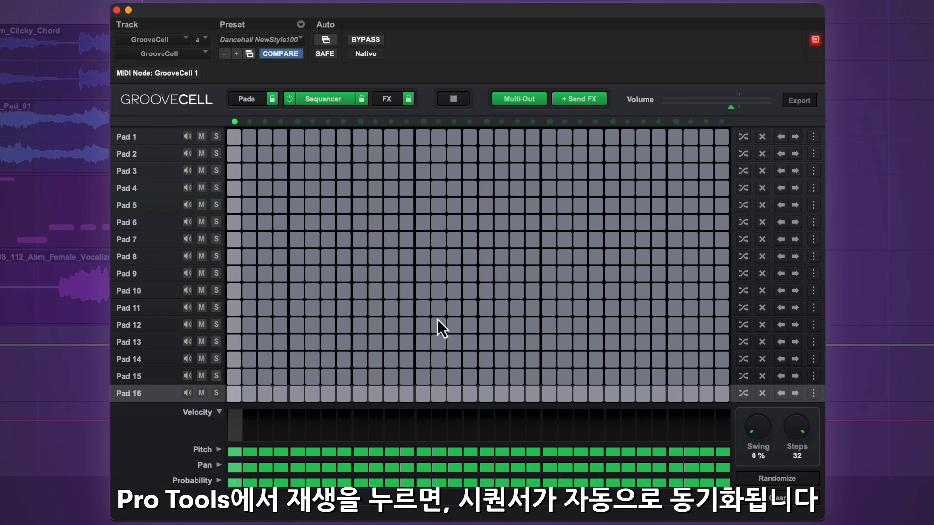
pyautogui.press('space')
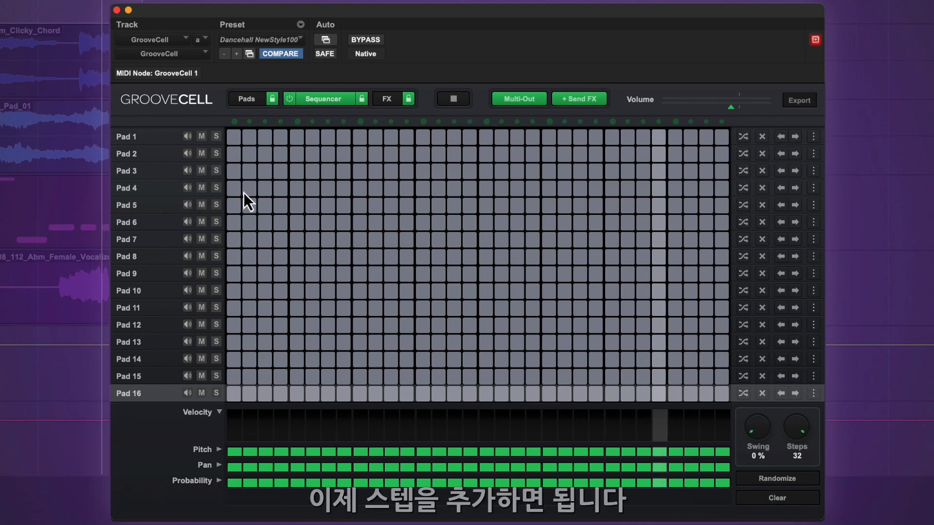
pyautogui.click(188, 208)
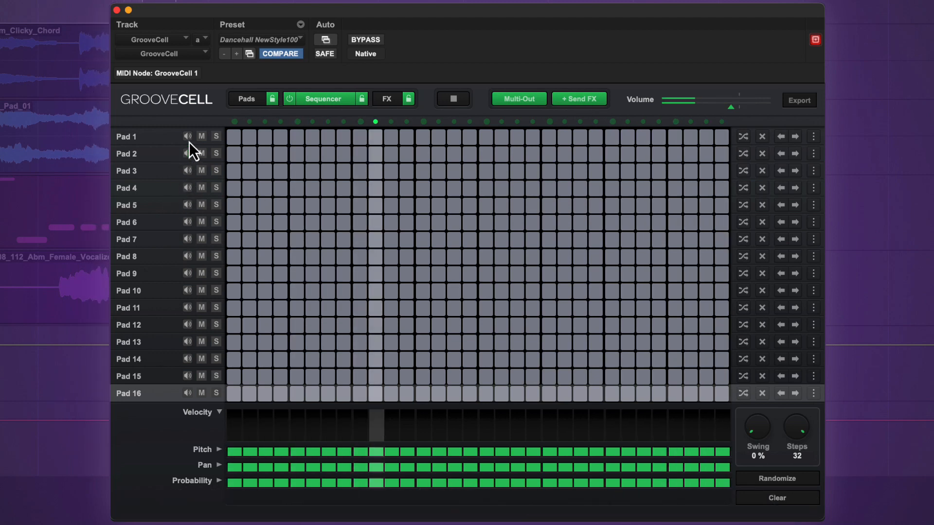
pyautogui.click(185, 207)
pyautogui.click(186, 204)
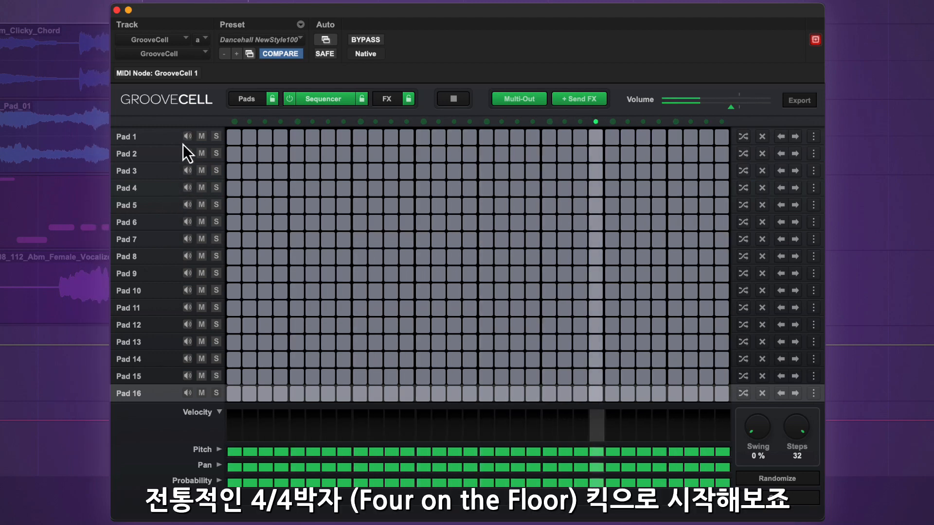
pyautogui.click(186, 219)
pyautogui.click(187, 205)
pyautogui.click(188, 188)
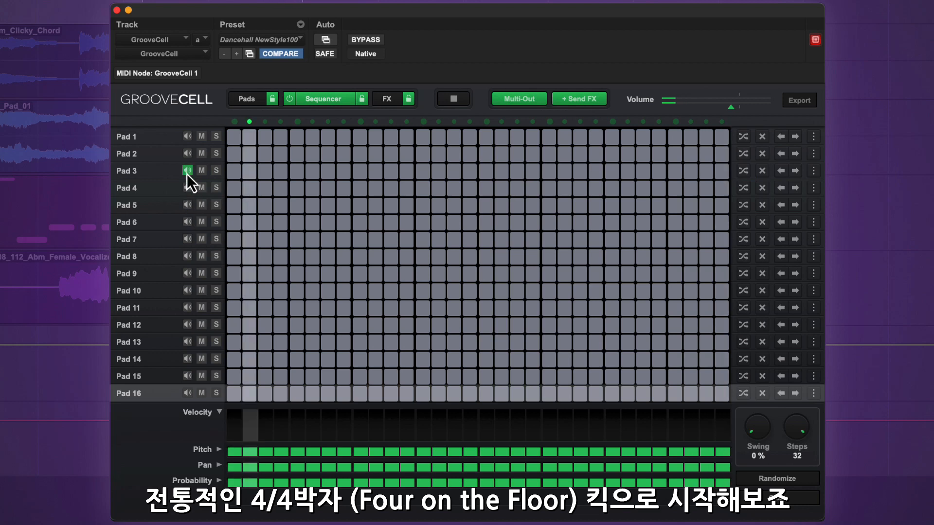
pyautogui.click(187, 206)
pyautogui.click(187, 205)
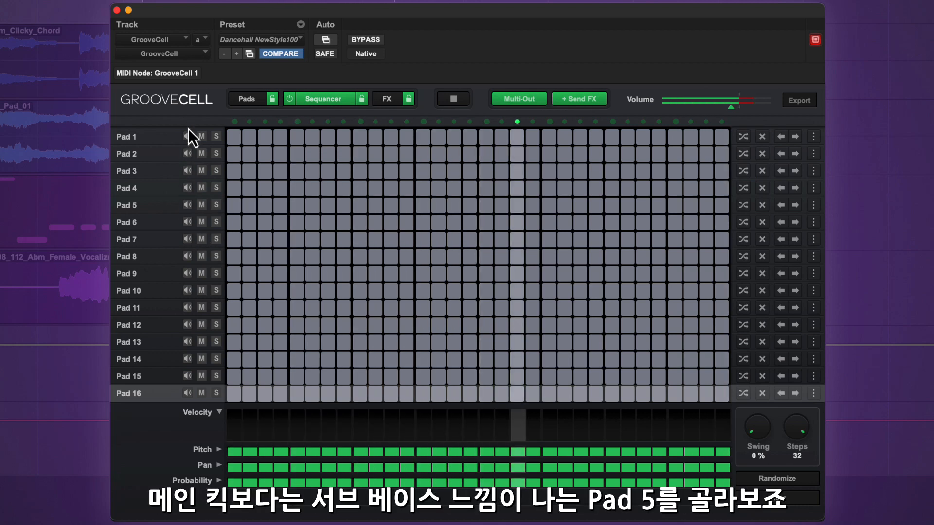
pyautogui.click(188, 136)
pyautogui.click(188, 205)
# Place Pad 5 kicks on steps 1, 5, 9, 13, 17, 21, 25 and 29.
pyautogui.click(233, 205)
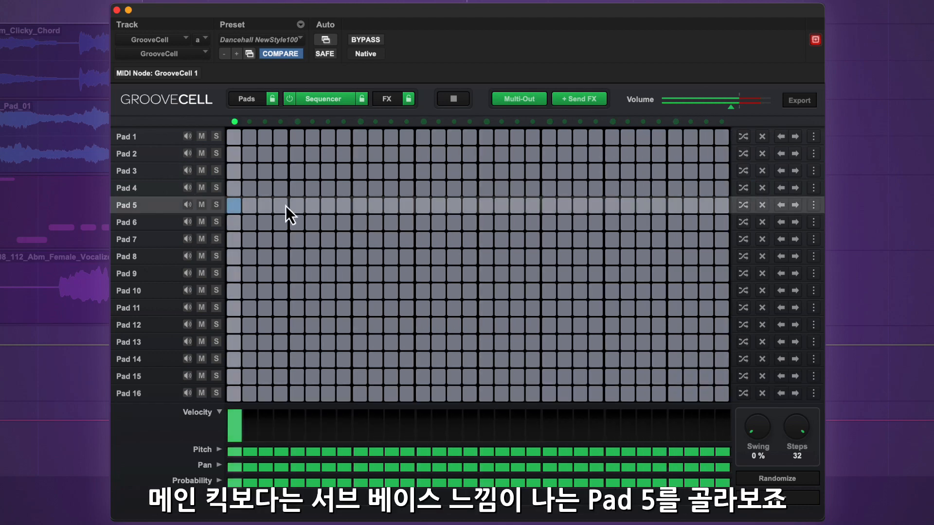
pyautogui.click(297, 205)
pyautogui.click(360, 206)
pyautogui.click(423, 205)
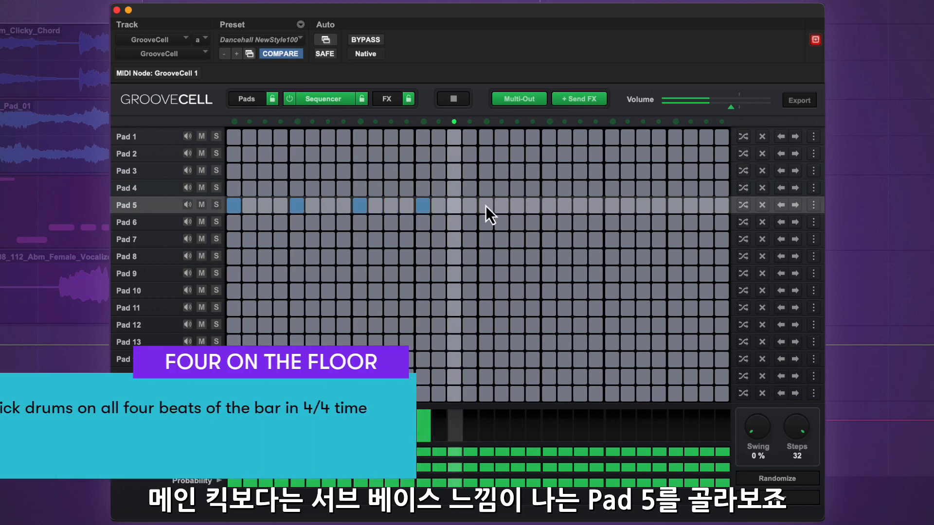
pyautogui.click(486, 206)
pyautogui.click(549, 205)
pyautogui.click(612, 206)
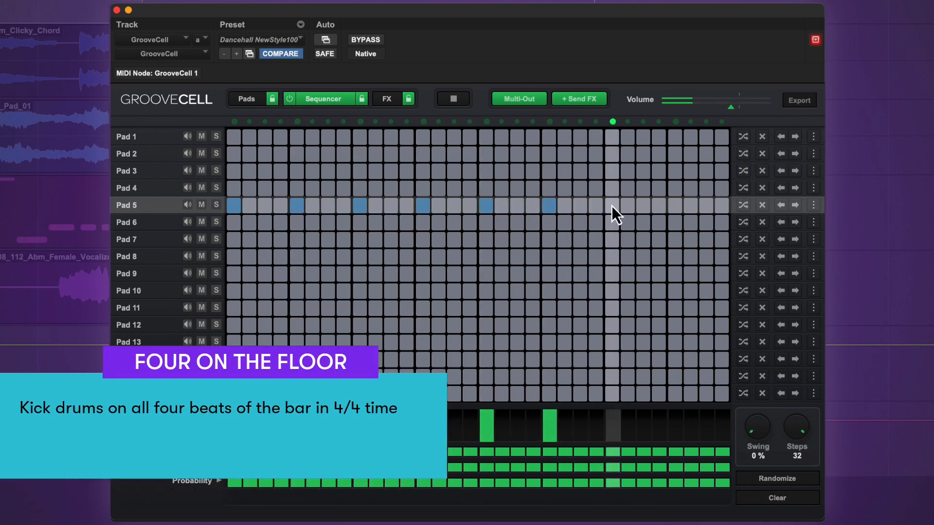
pyautogui.click(676, 205)
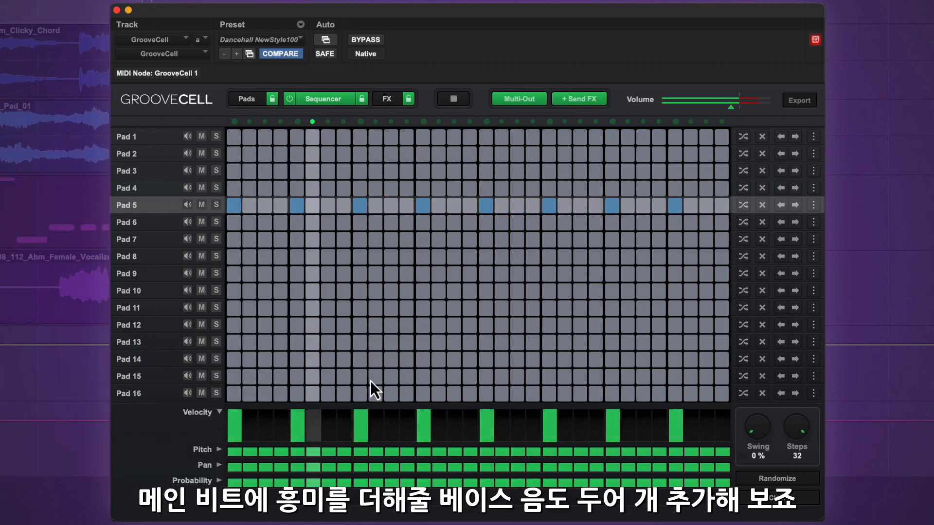
# Preview Pads 13–16, then add Pad 16 hits on steps 15 and 32.
pyautogui.click(188, 377)
pyautogui.click(188, 360)
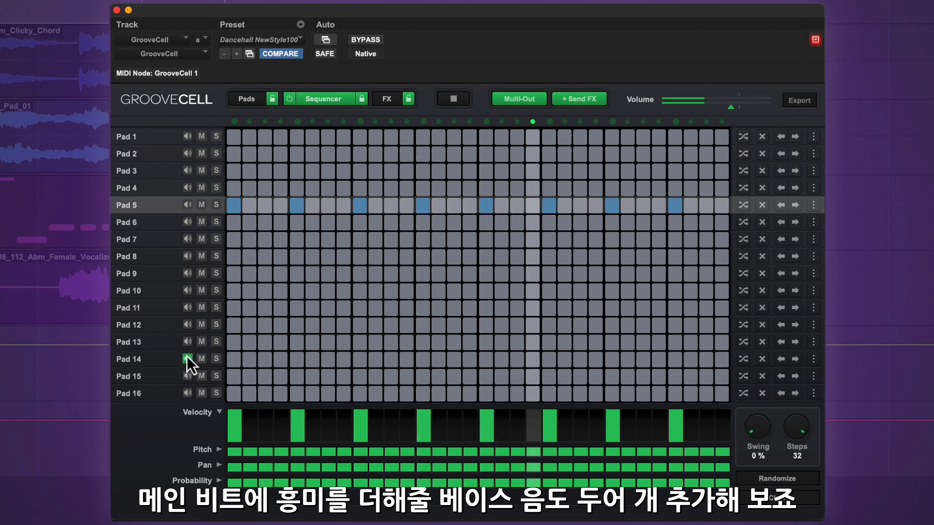
pyautogui.click(188, 343)
pyautogui.click(189, 395)
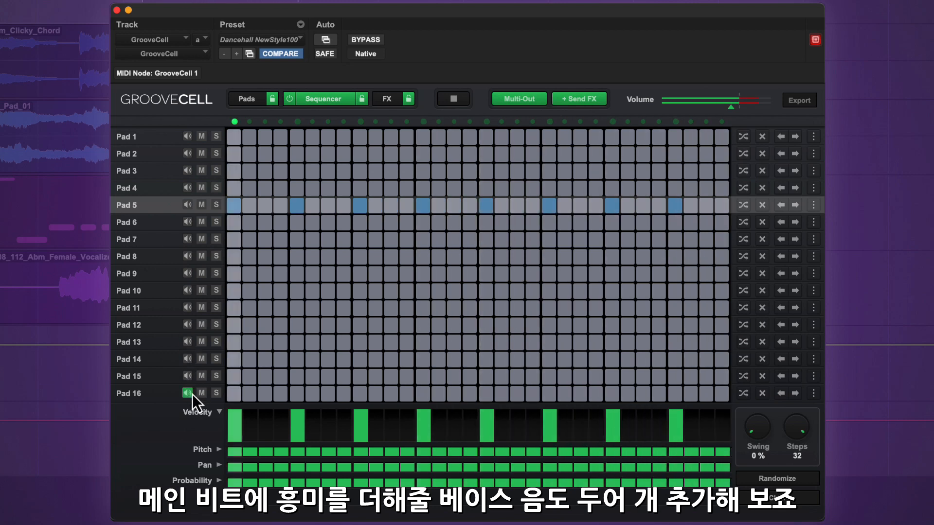
pyautogui.click(454, 393)
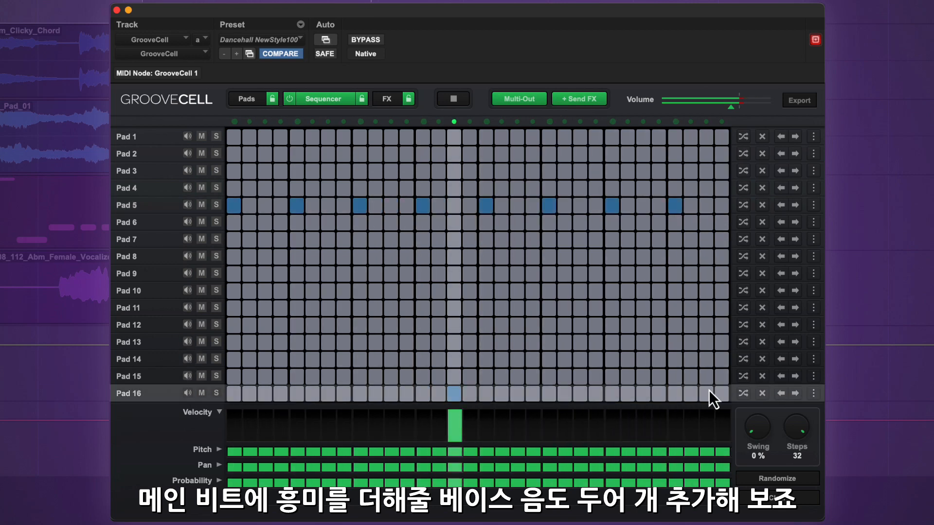
pyautogui.click(722, 393)
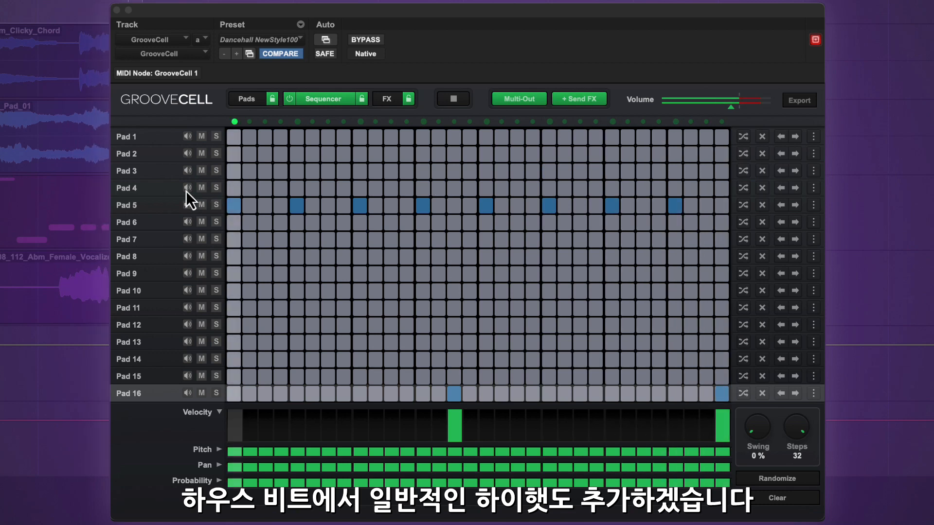
# Add Pad 3 hits on steps 3, 7, 11, 15, 19, 23, 27 and 31.
pyautogui.click(188, 171)
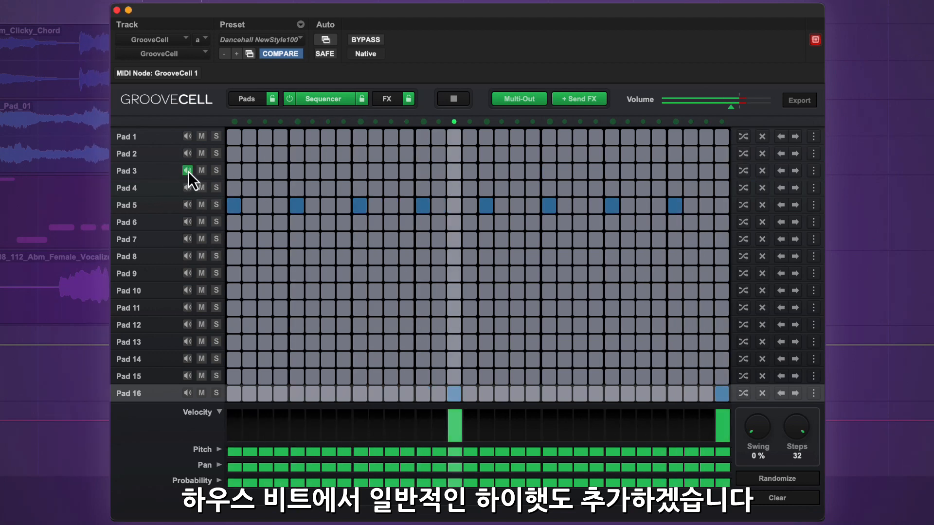
pyautogui.click(267, 171)
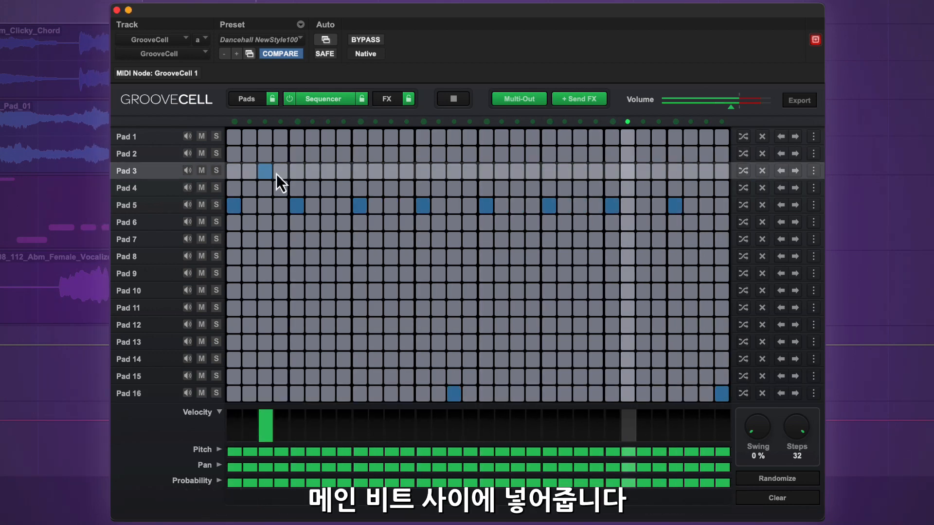
pyautogui.click(329, 171)
pyautogui.click(391, 171)
pyautogui.click(454, 171)
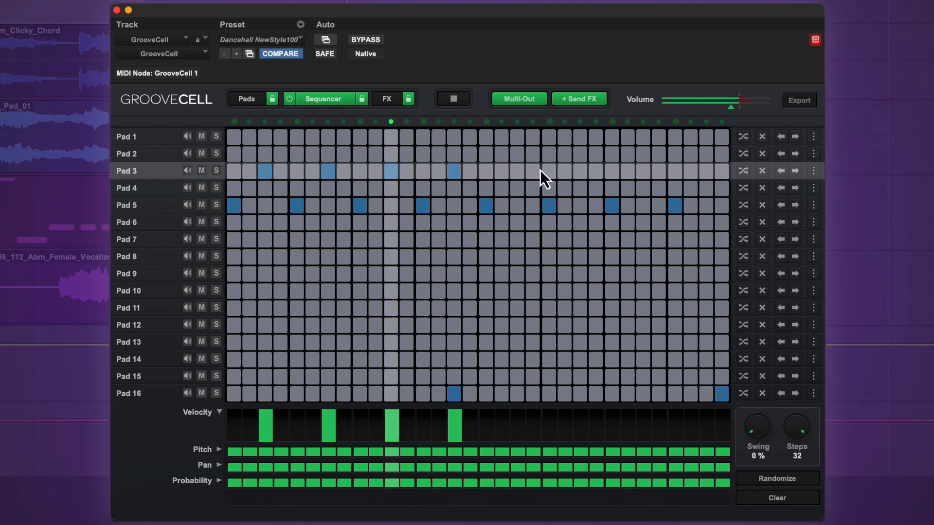
pyautogui.click(517, 171)
pyautogui.click(580, 171)
pyautogui.click(643, 171)
pyautogui.click(706, 171)
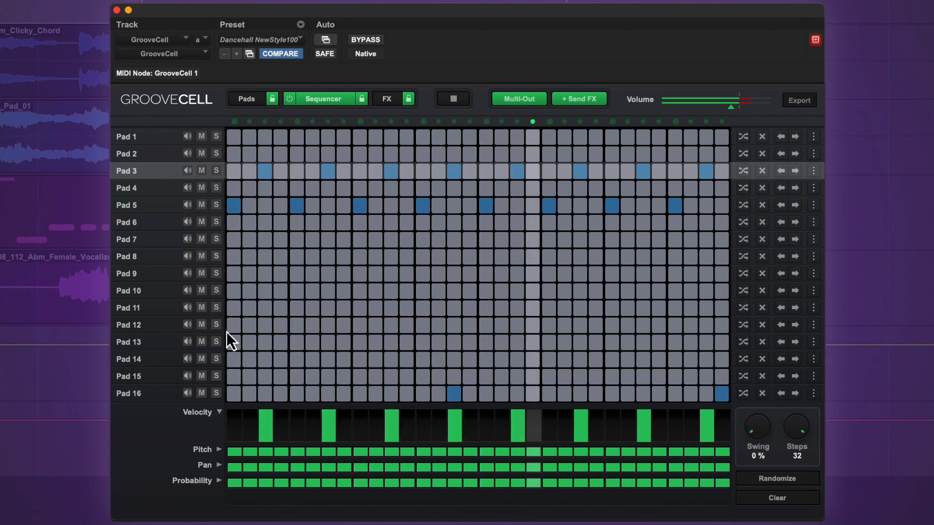
# Preview Pad 2, then add Pad 9 hits on steps 5, 13, 21 and 29.
pyautogui.click(187, 154)
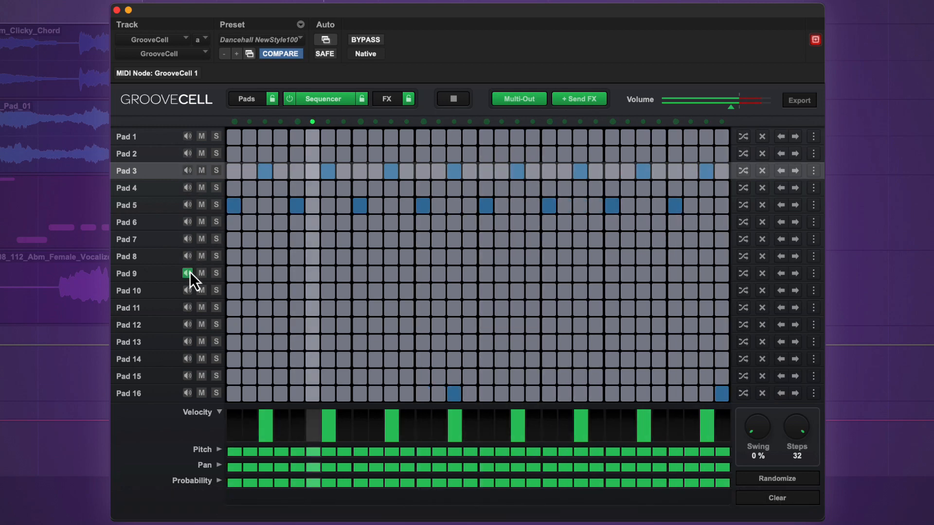
pyautogui.click(299, 275)
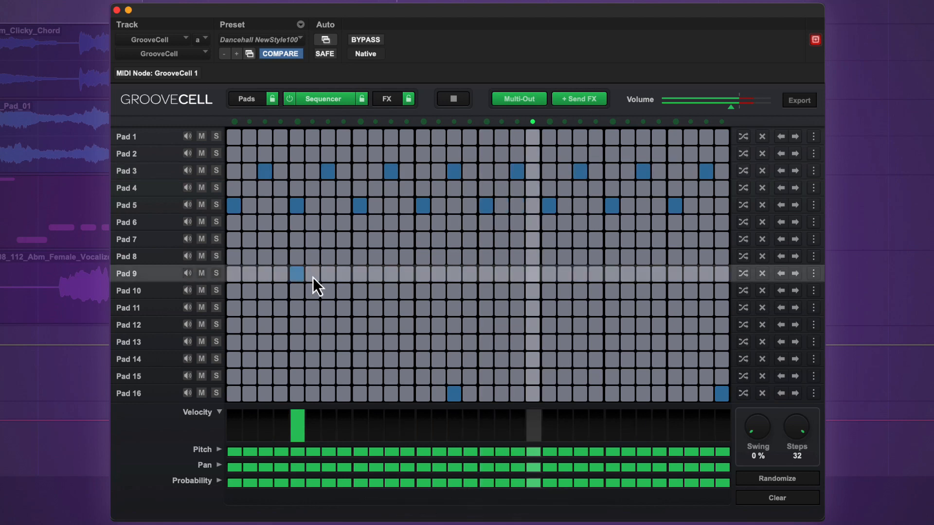
pyautogui.click(423, 274)
pyautogui.click(548, 273)
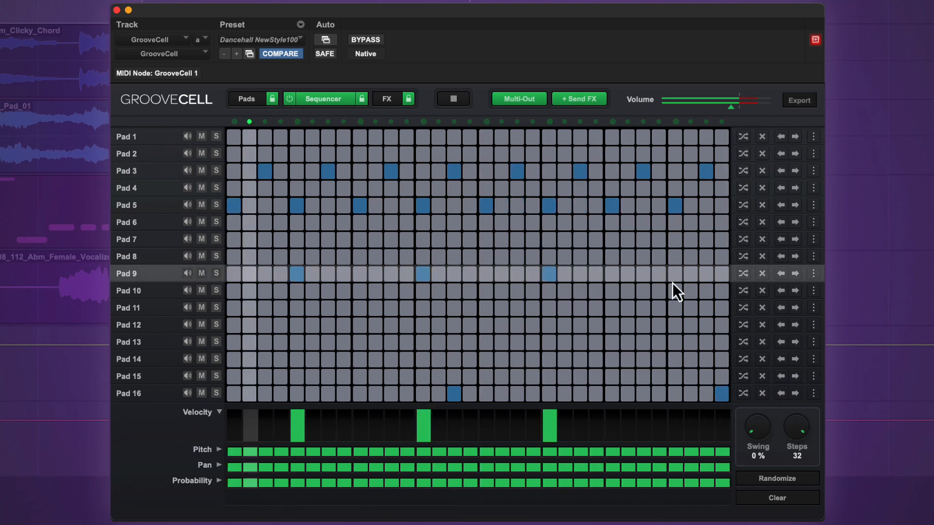
pyautogui.click(675, 274)
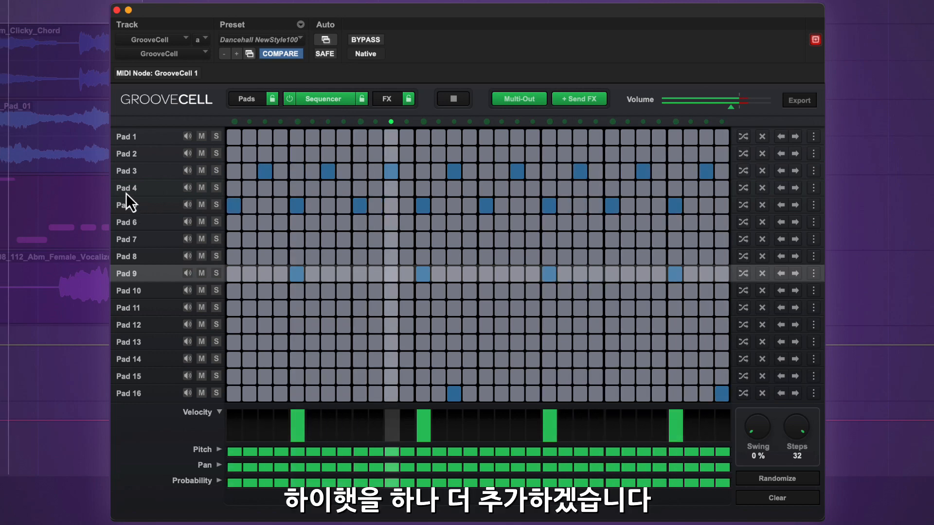
# Preview Pads 4 and 3, then add Pad 4 hits on steps 1, 2, 4, 5, 6, 8, 10 and 14.
pyautogui.click(188, 187)
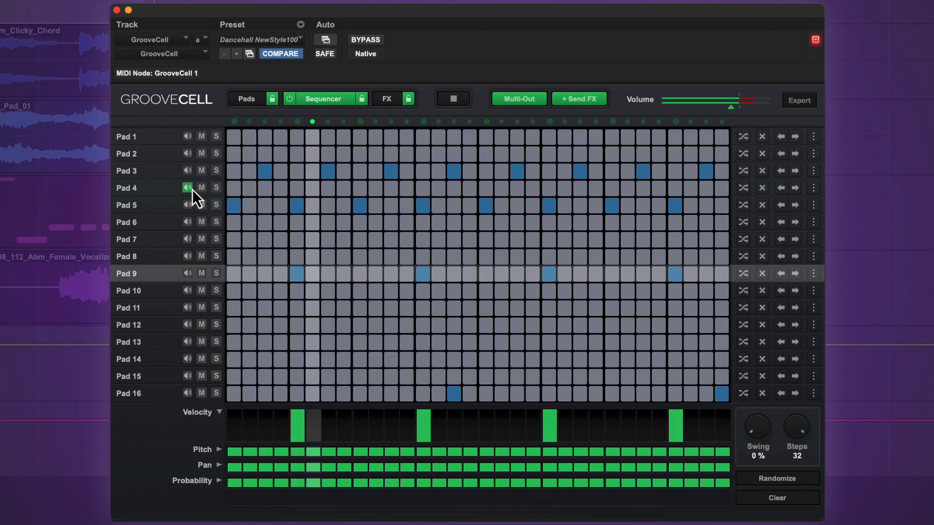
pyautogui.click(188, 171)
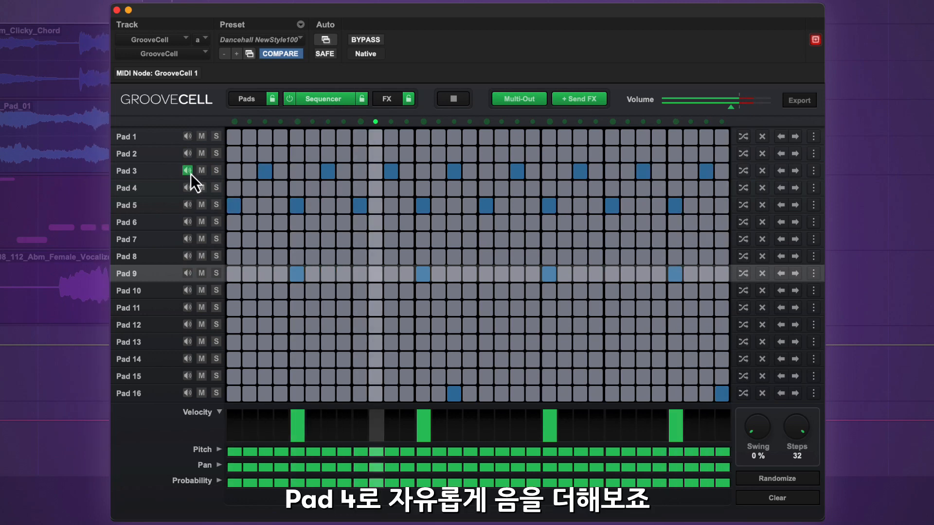
pyautogui.click(237, 191)
pyautogui.click(260, 190)
pyautogui.click(252, 191)
pyautogui.click(268, 189)
pyautogui.click(276, 190)
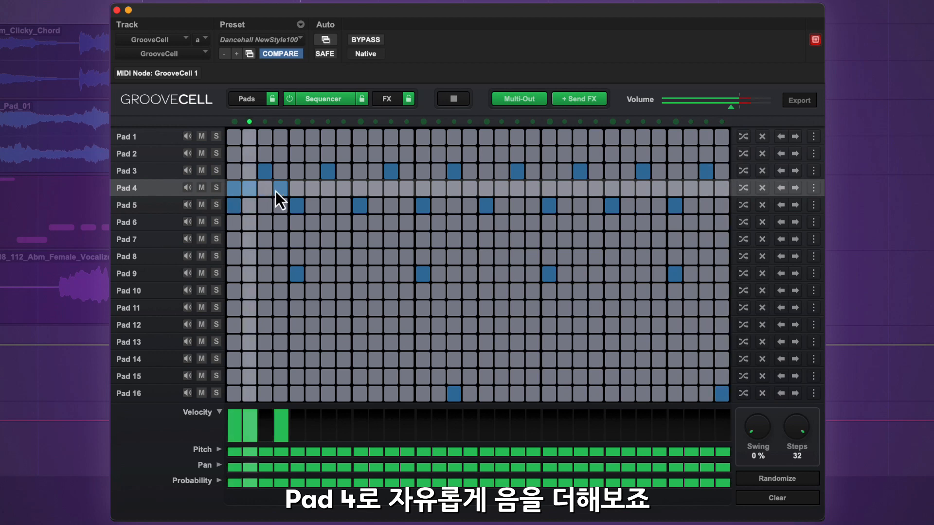
pyautogui.click(298, 189)
pyautogui.click(312, 190)
pyautogui.click(345, 189)
pyautogui.click(375, 190)
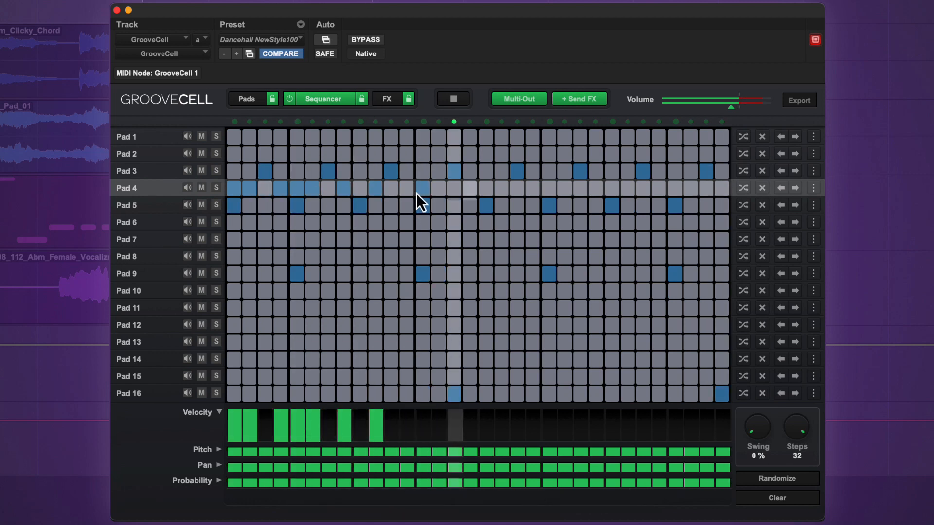
pyautogui.click(438, 188)
# Fill the second half of the Pad 4 row, including steps 17, 18, 28 and one near the end.
pyautogui.click(486, 189)
pyautogui.click(501, 189)
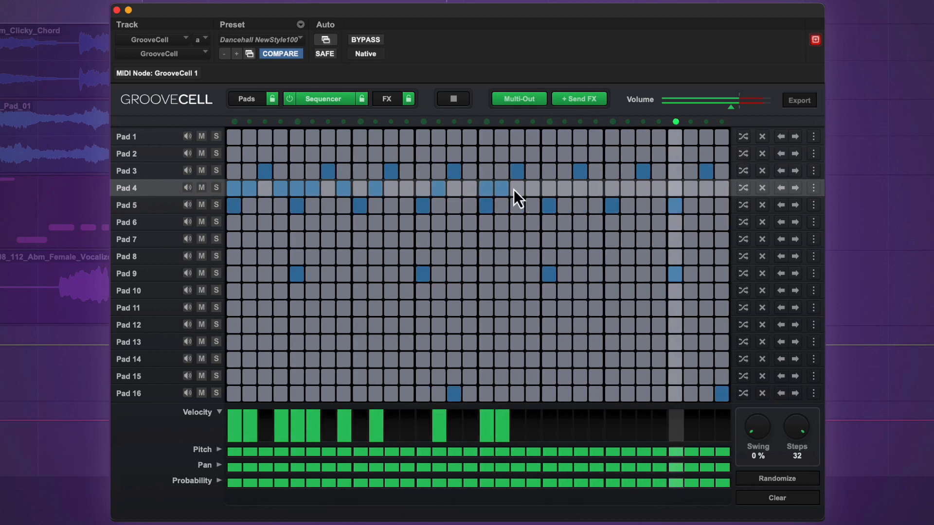
pyautogui.click(564, 188)
pyautogui.click(549, 189)
pyautogui.click(533, 189)
pyautogui.click(597, 189)
pyautogui.click(627, 188)
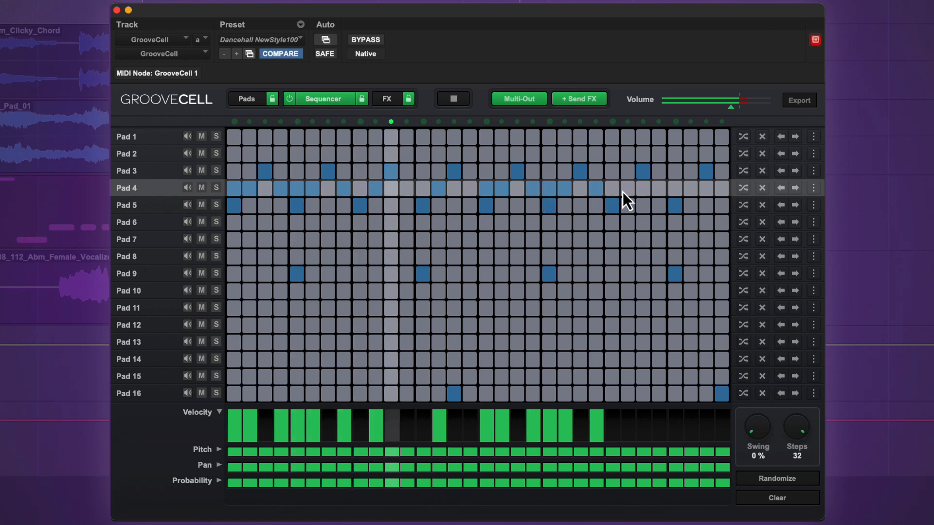
pyautogui.click(663, 189)
pyautogui.click(692, 190)
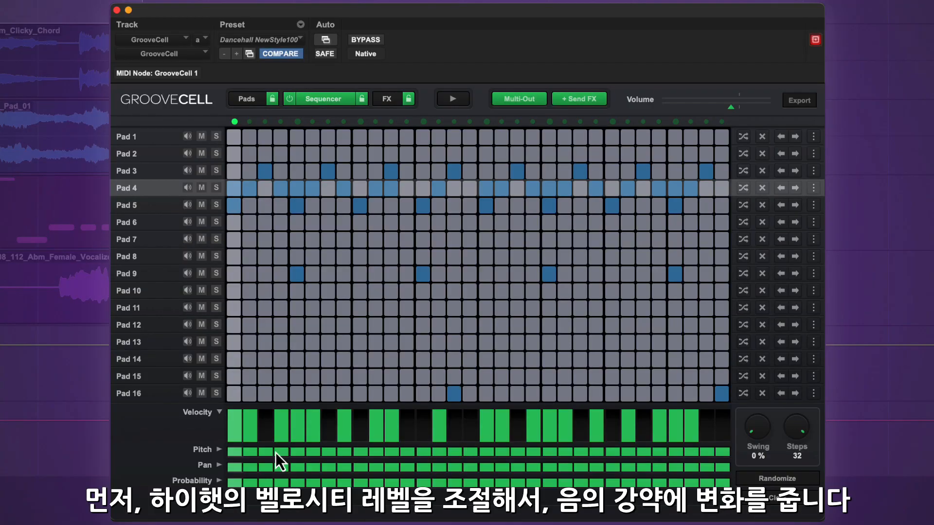
# Play the pattern and lower Pad 4 velocities on steps 1, 5, 11, 18 and two later hits.
pyautogui.press('space')
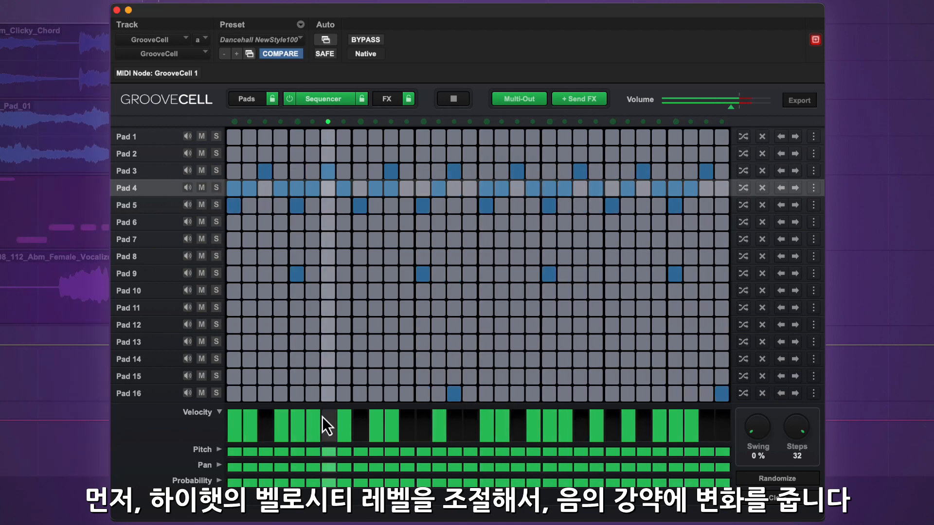
pyautogui.moveTo(235, 416); pyautogui.dragTo(236, 437)
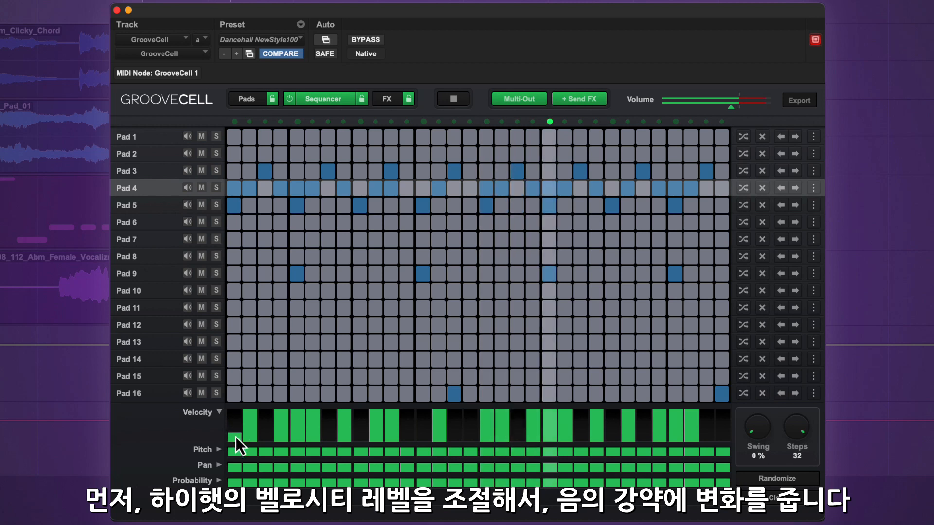
pyautogui.moveTo(292, 416)
pyautogui.mouseDown()
pyautogui.moveTo(293, 437)
pyautogui.moveTo(285, 426)
pyautogui.mouseUp()
pyautogui.moveTo(395, 425); pyautogui.dragTo(396, 434)
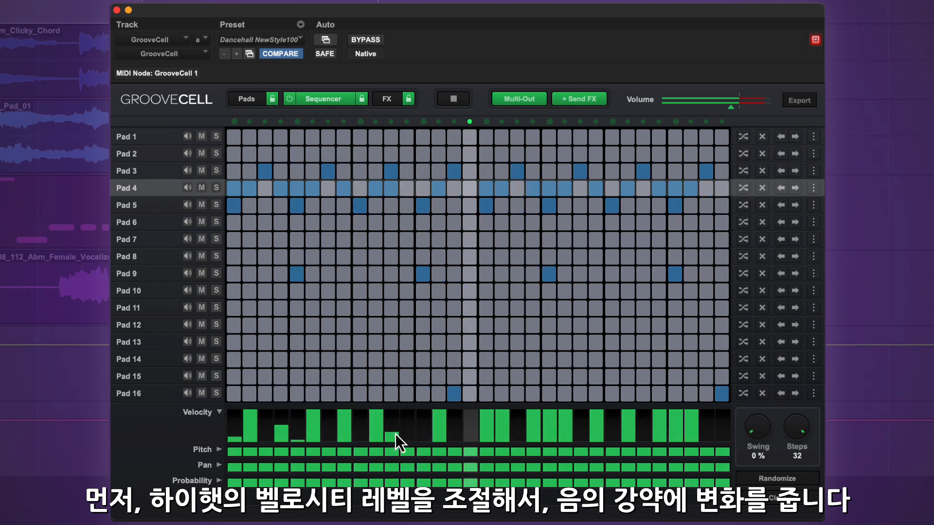
pyautogui.moveTo(496, 419)
pyautogui.mouseDown()
pyautogui.moveTo(501, 438)
pyautogui.moveTo(552, 430)
pyautogui.mouseUp()
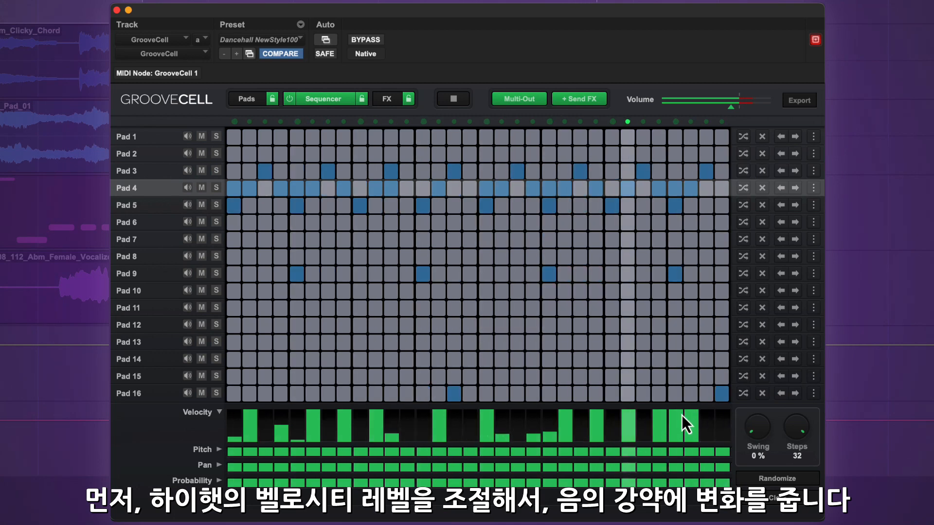
pyautogui.moveTo(681, 416); pyautogui.dragTo(684, 437)
pyautogui.click(661, 426)
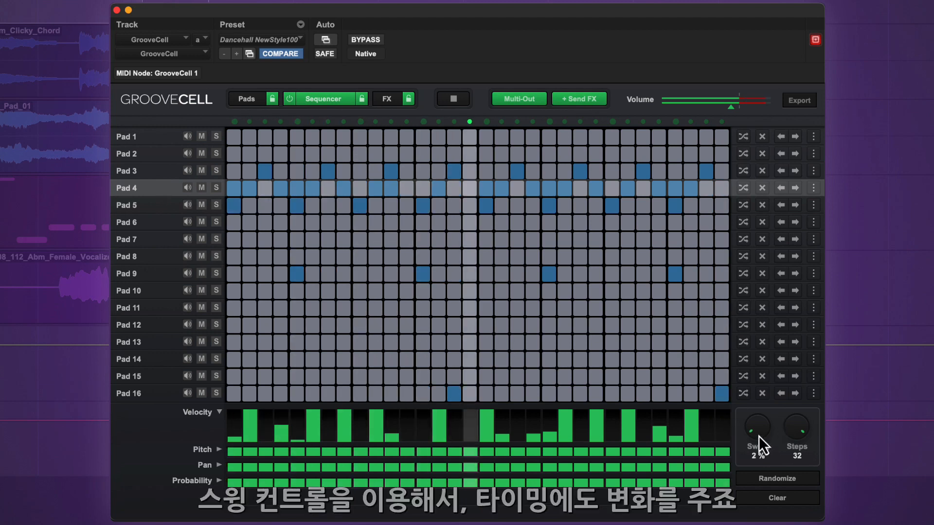
# Turn the GrooveCell Swing knob up to 68%.
pyautogui.moveTo(759, 437); pyautogui.dragTo(766, 311)
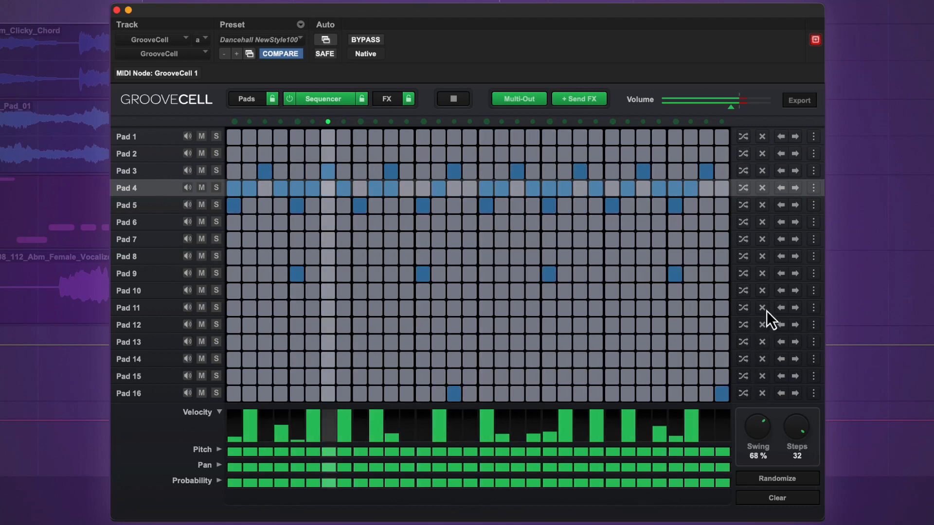
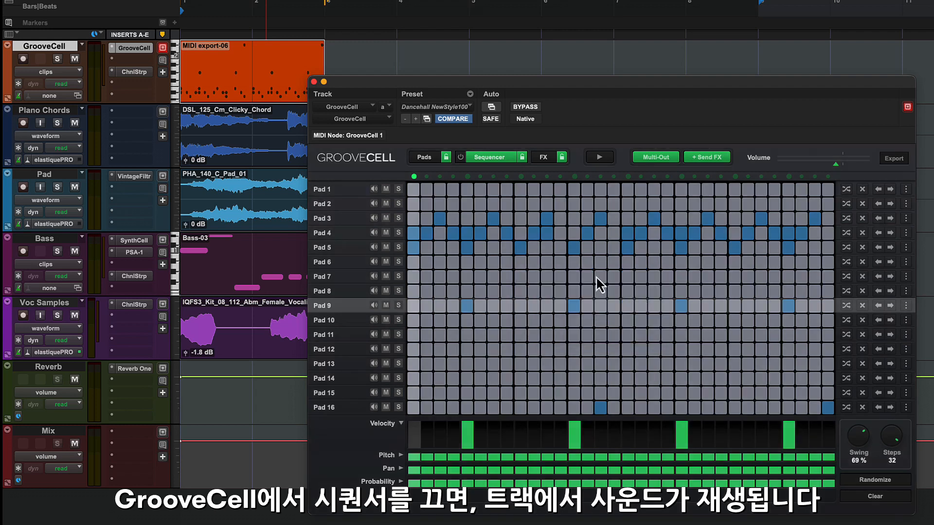
# Play the drum pattern and switch GrooveCell to its Pads page.
pyautogui.press('space')
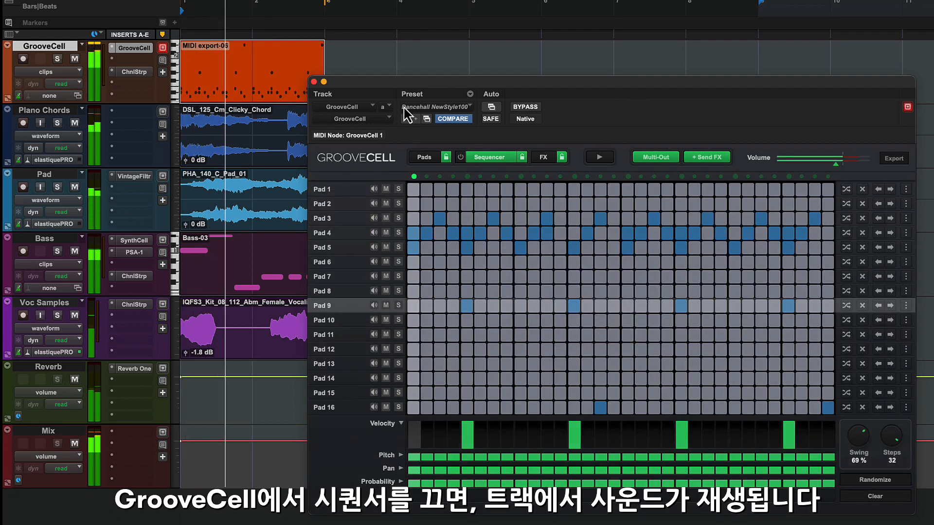
pyautogui.click(423, 157)
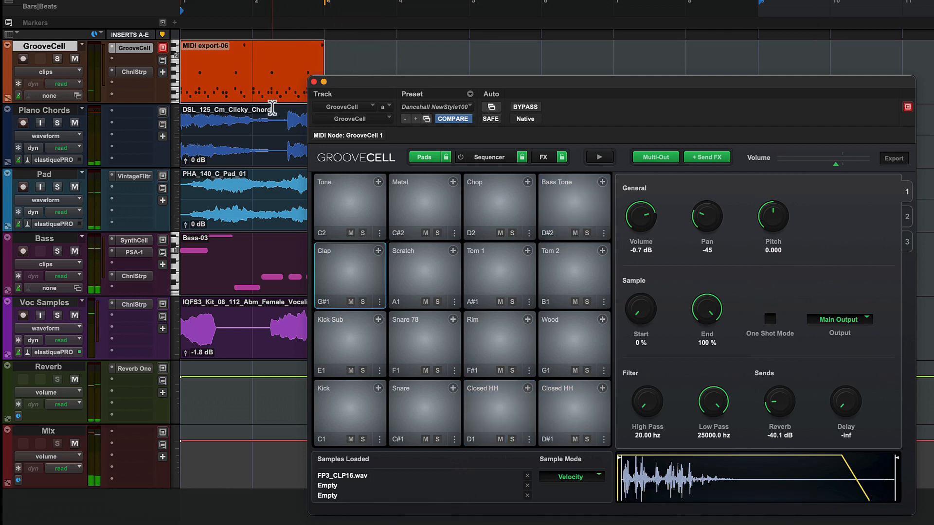
# Repeat the MIDI export-06 clip three times and open its drum notes in the MIDI Editor.
pyautogui.press('d')
pyautogui.press('d')
pyautogui.press('d')
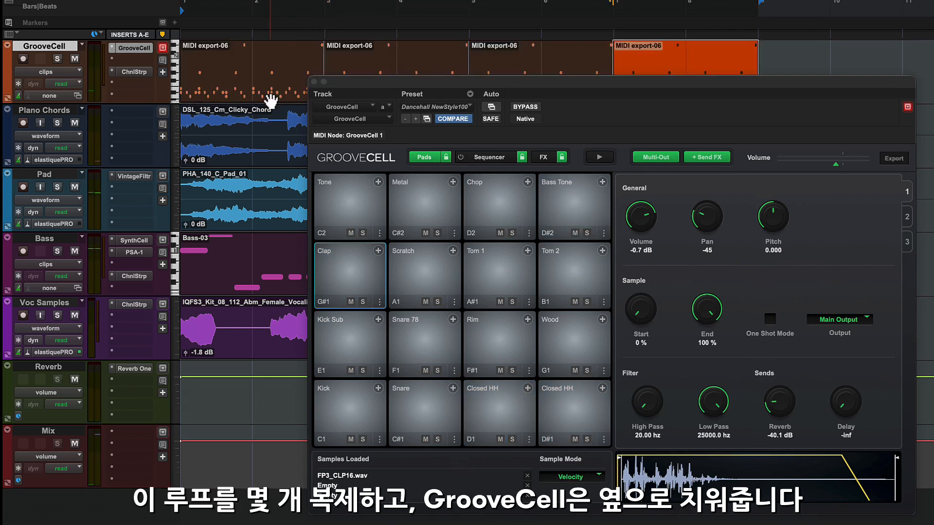
pyautogui.moveTo(341, 81); pyautogui.dragTo(682, 0)
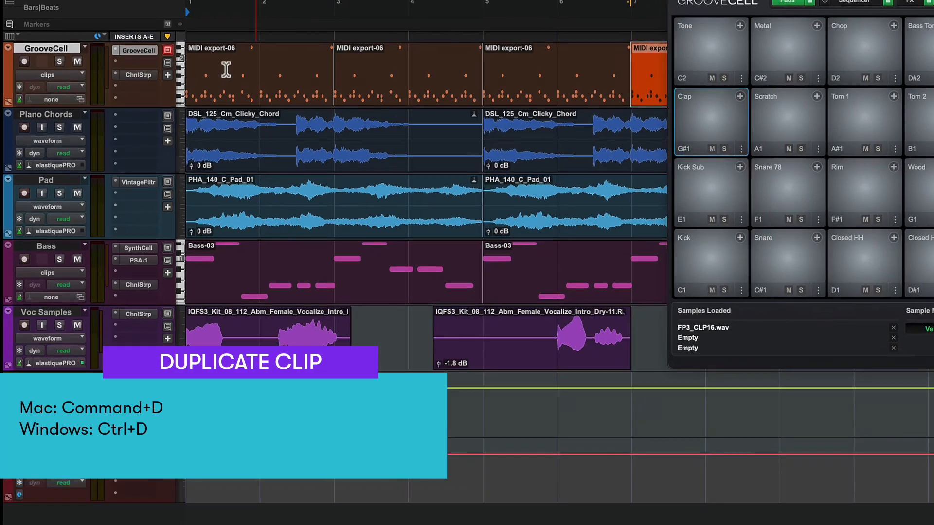
pyautogui.click(217, 68)
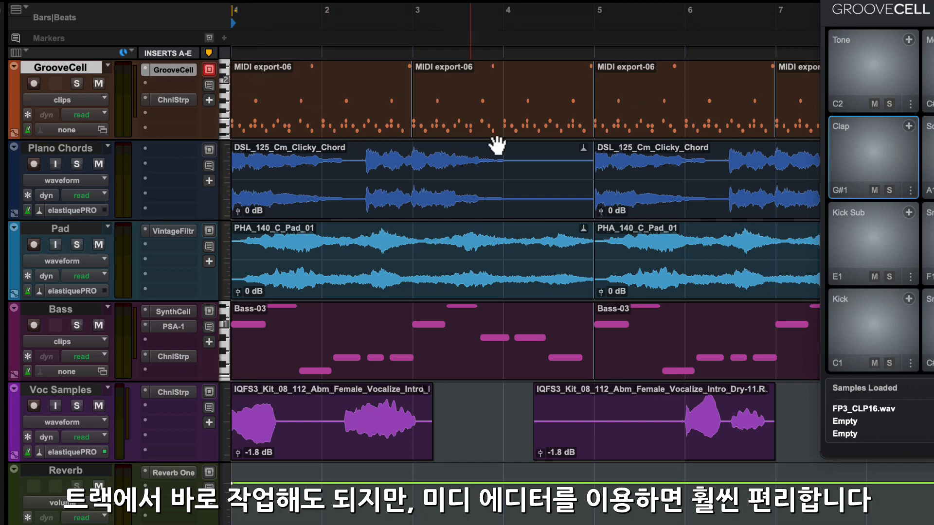
pyautogui.hotkey('ctrl', '-')
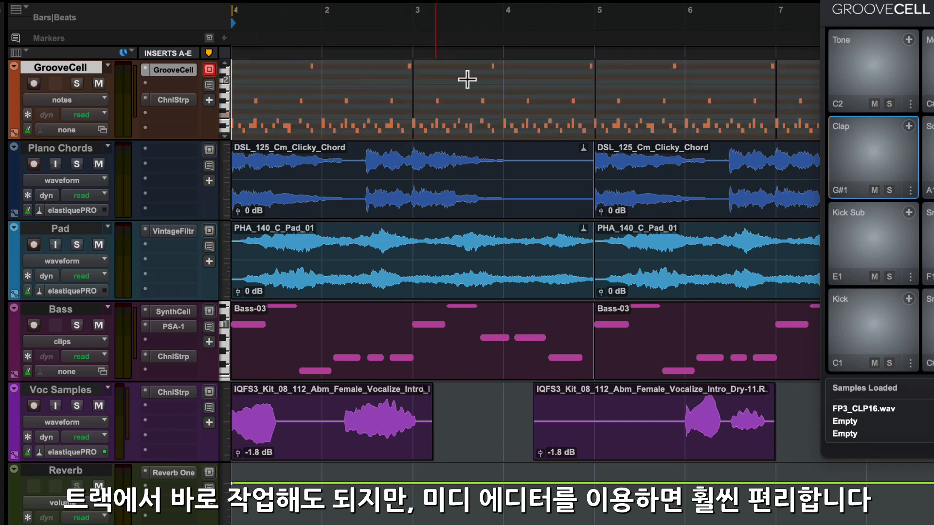
pyautogui.hotkey('ctrl', '-')
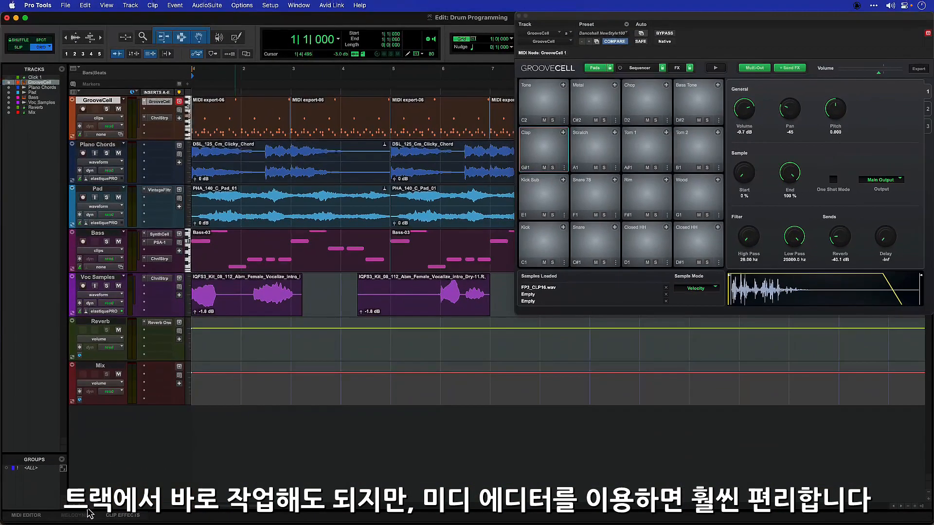
pyautogui.click(38, 516)
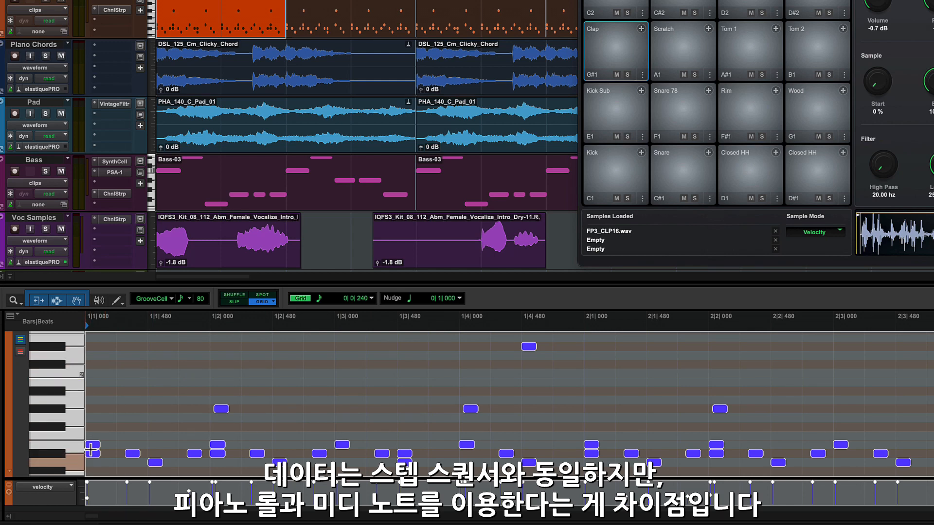
# Add Snare 78 notes at the start of bar 1 and at two later positions.
pyautogui.click(51, 443)
pyautogui.click(51, 432)
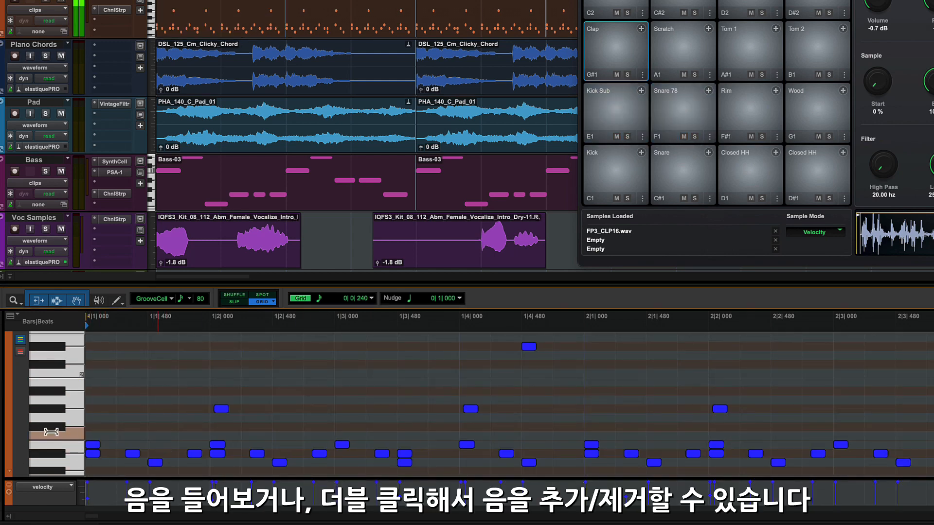
pyautogui.click(56, 409)
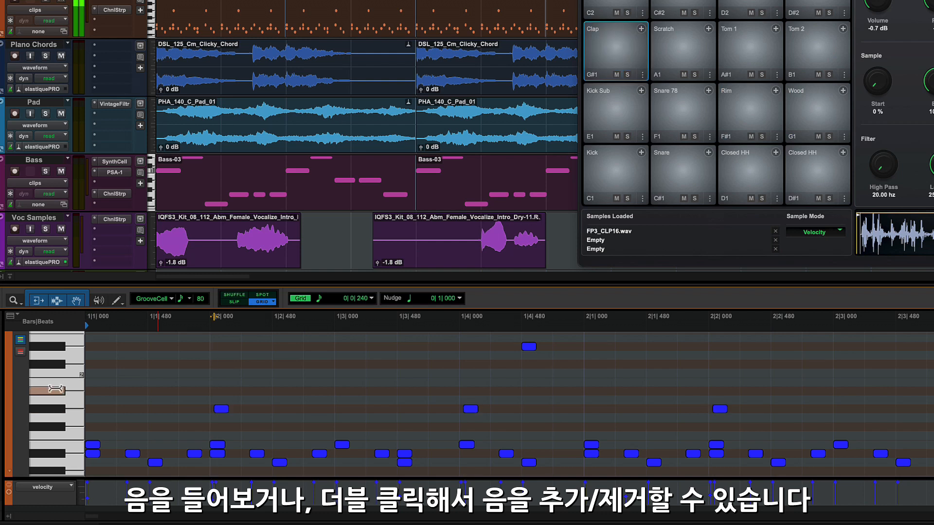
pyautogui.doubleClick(99, 436)
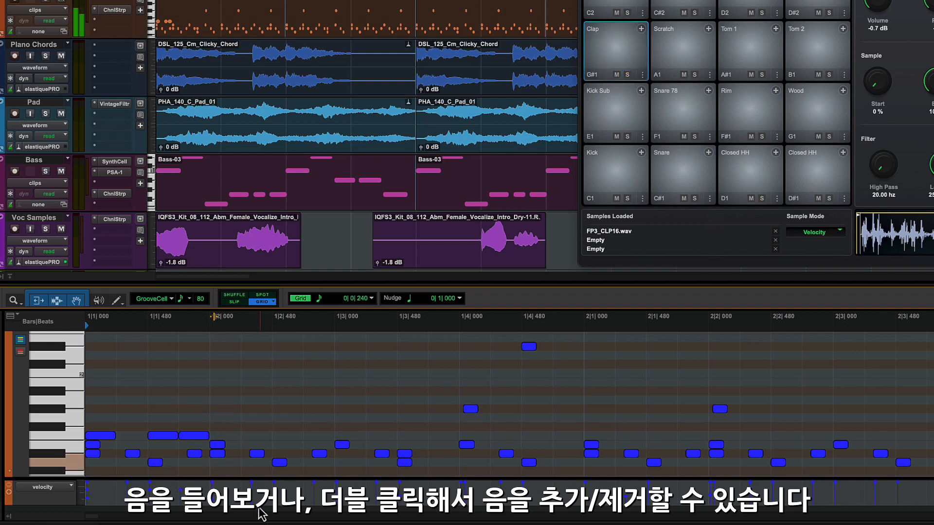
pyautogui.press('space')
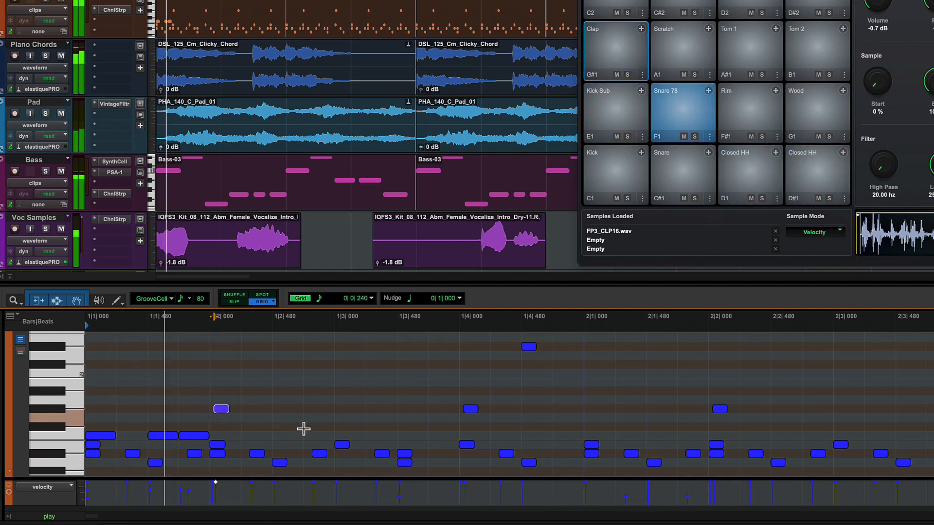
pyautogui.press('space')
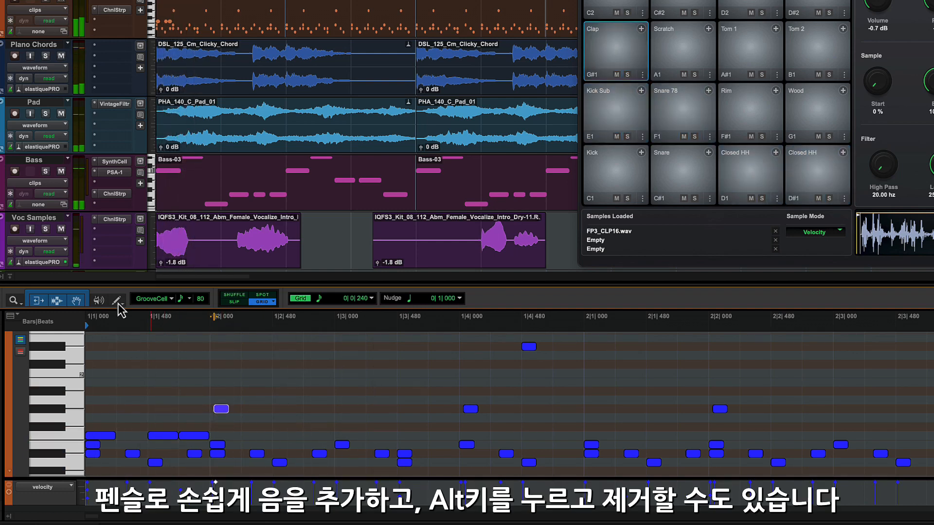
pyautogui.click(435, 436)
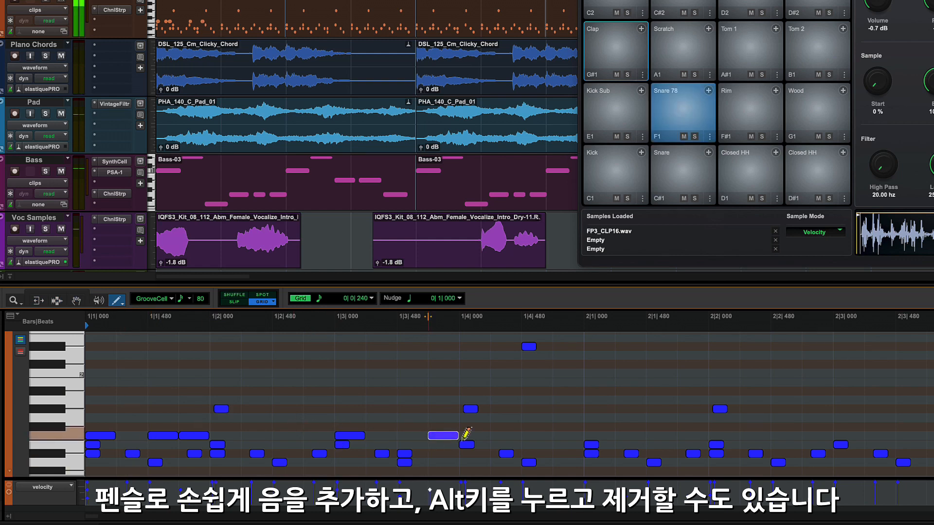
pyautogui.click(533, 435)
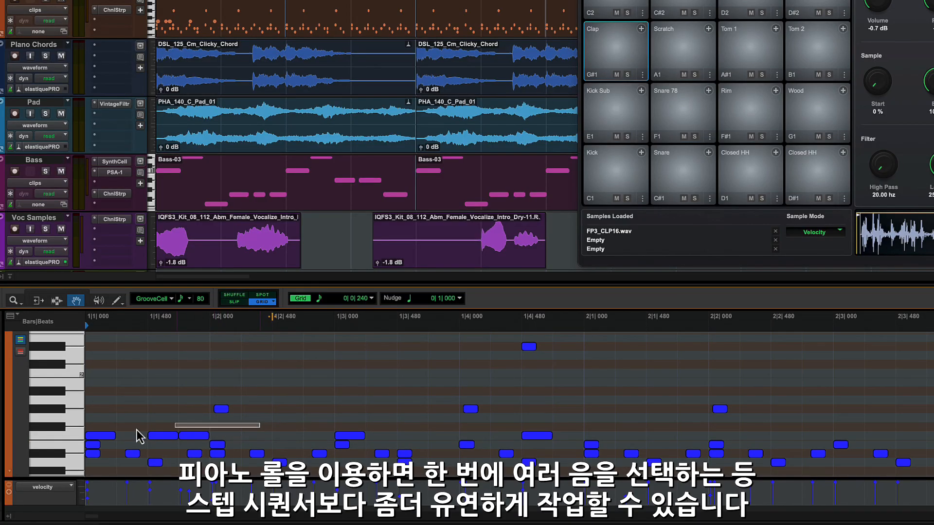
# Lower one F1 note's velocity and move a snare hit to 2|4|000.
pyautogui.moveTo(140, 436); pyautogui.dragTo(92, 443)
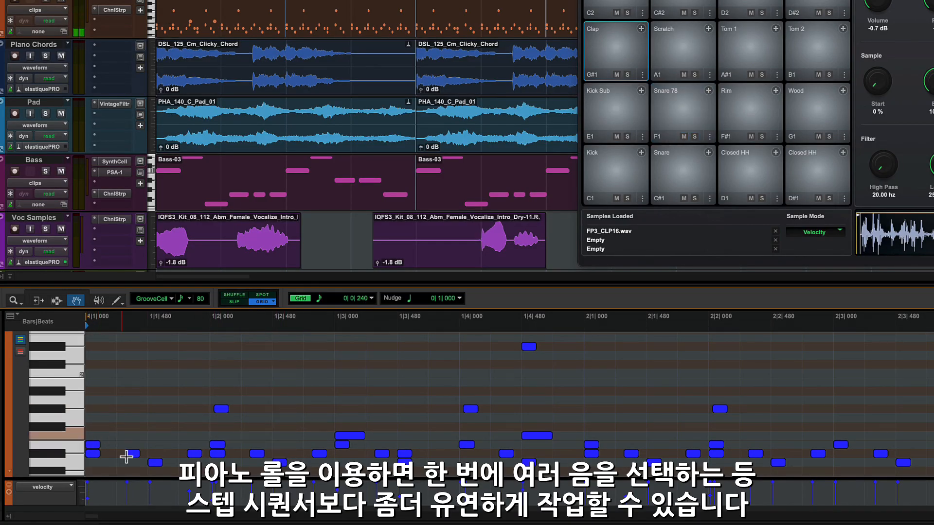
pyautogui.click(149, 482)
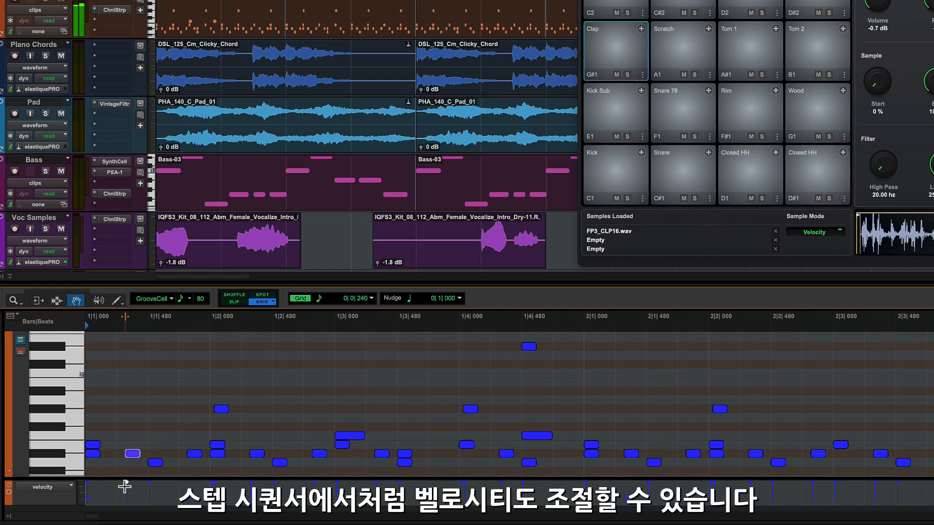
pyautogui.moveTo(127, 484); pyautogui.dragTo(128, 494)
pyautogui.press('space')
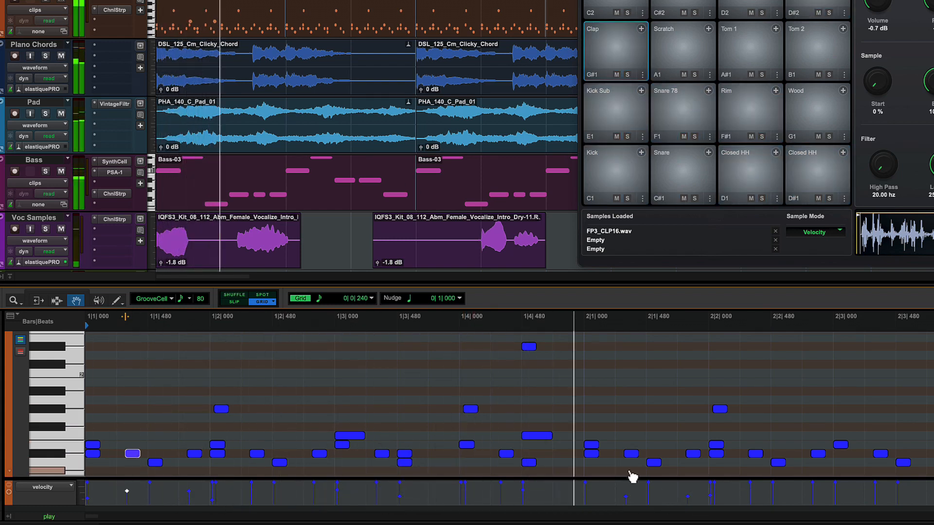
pyautogui.click(360, 437)
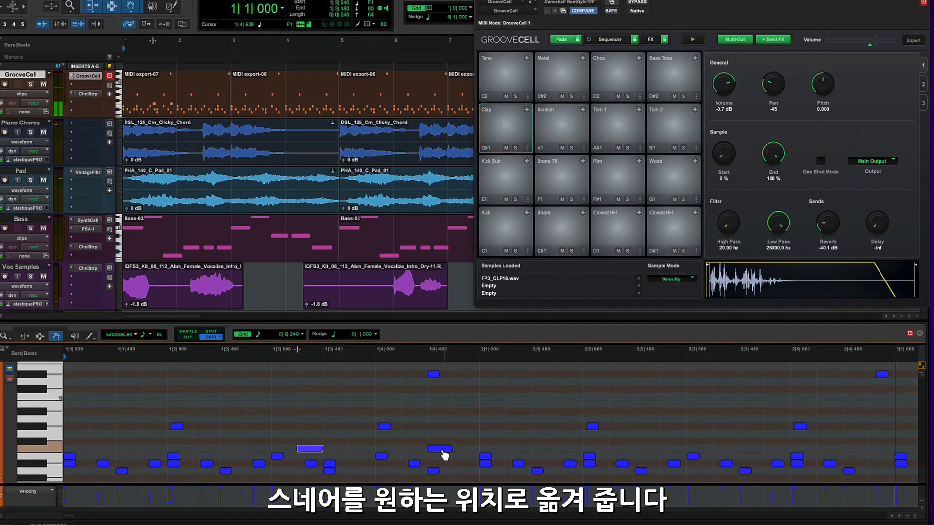
pyautogui.moveTo(444, 455); pyautogui.dragTo(812, 452)
pyautogui.press('space')
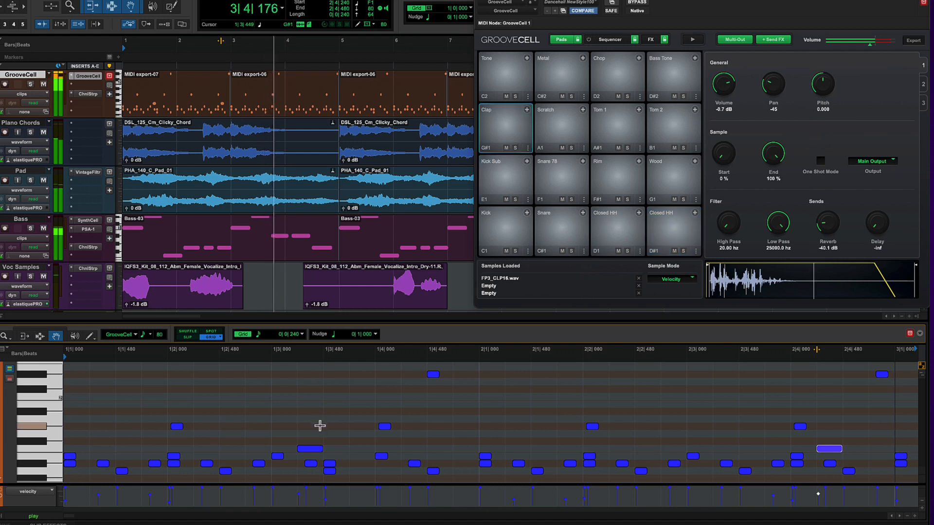
pyautogui.press('space')
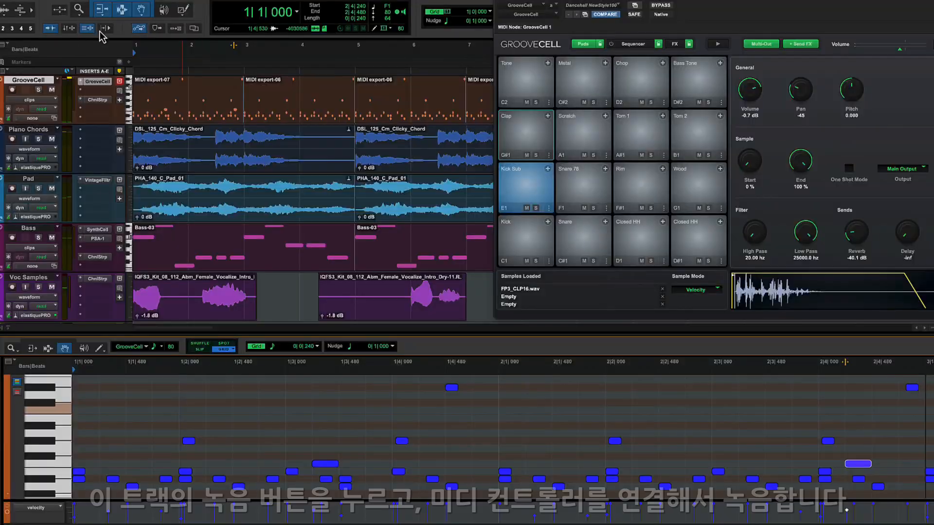
# Record-arm the GrooveCell track.
pyautogui.click(13, 90)
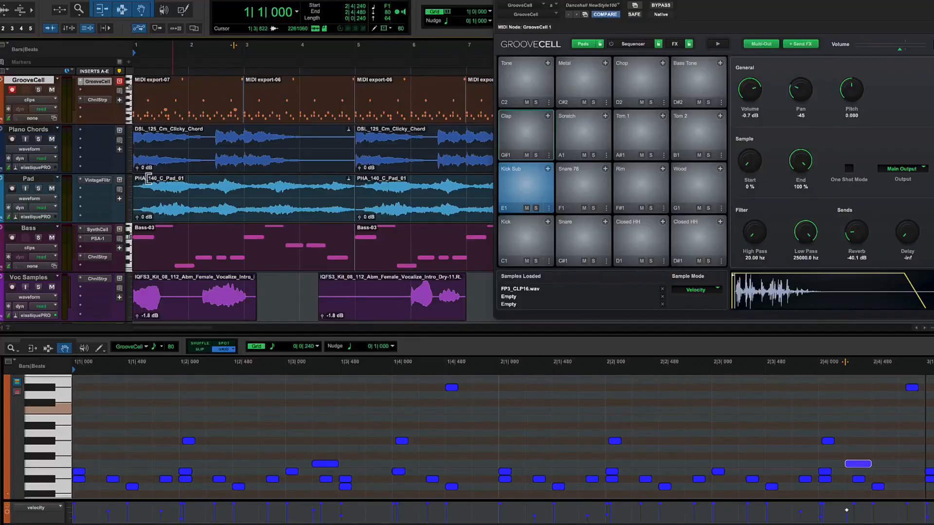
# Loop-record extra drum notes over the two-bar MIDI export-07 clip.
pyautogui.click(206, 119)
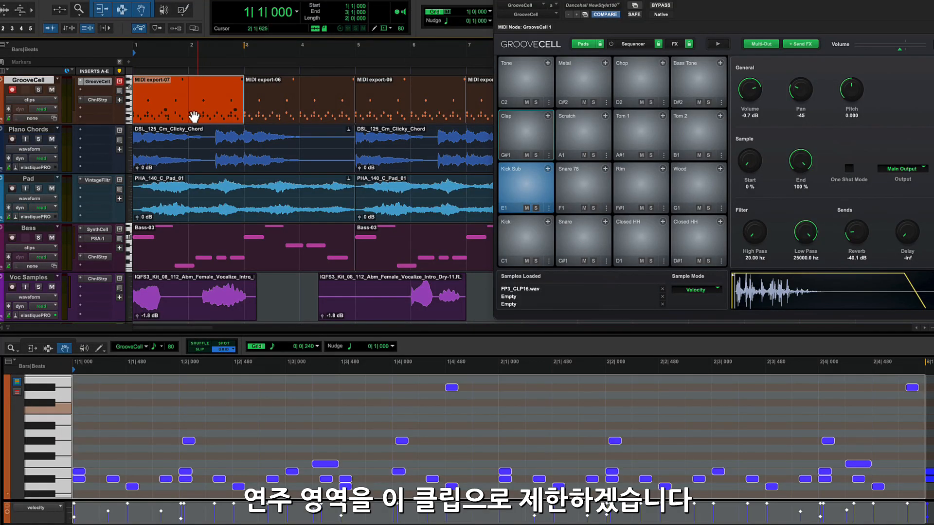
pyautogui.press('o')
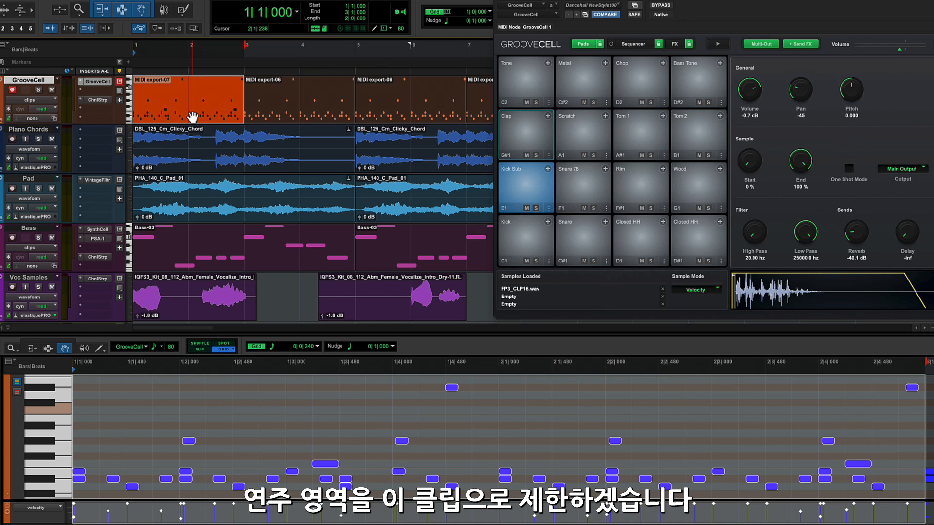
pyautogui.press('space')
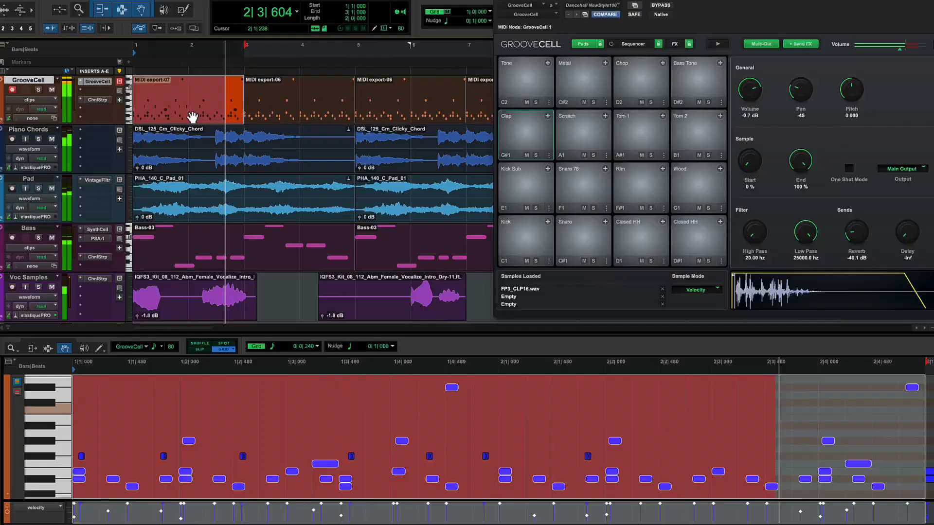
pyautogui.press('space')
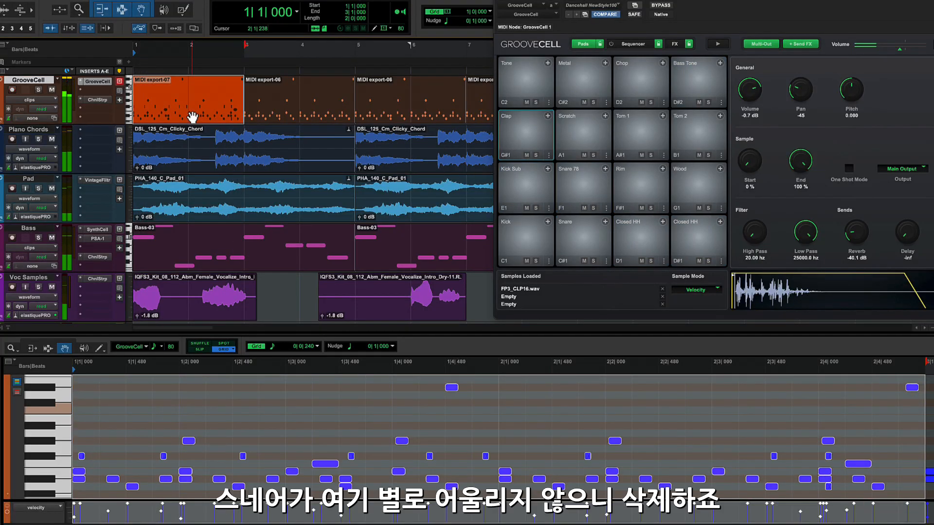
pyautogui.click(325, 464)
pyautogui.press('Delete')
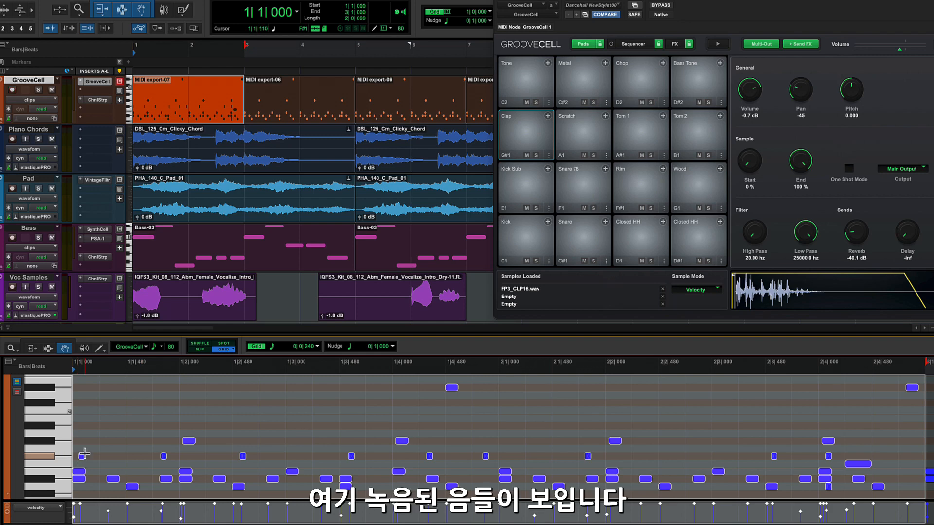
pyautogui.click(49, 457)
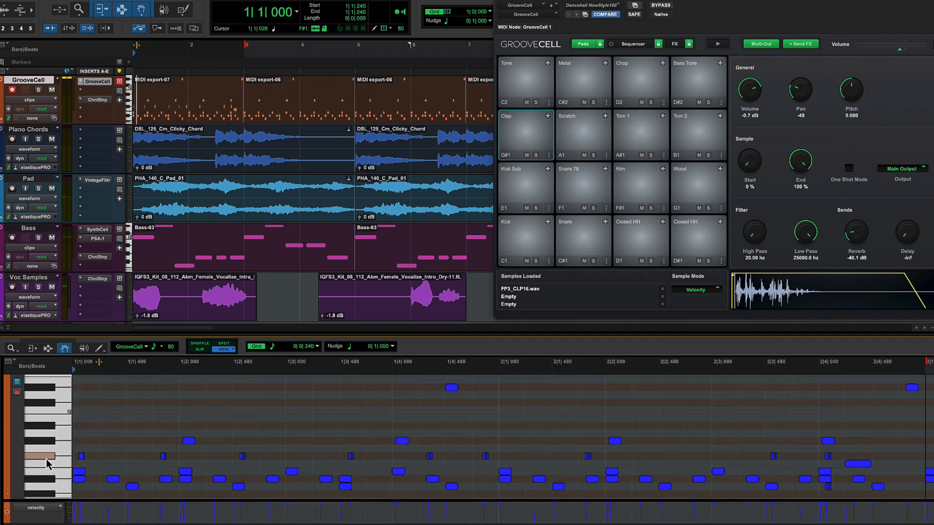
pyautogui.press('space')
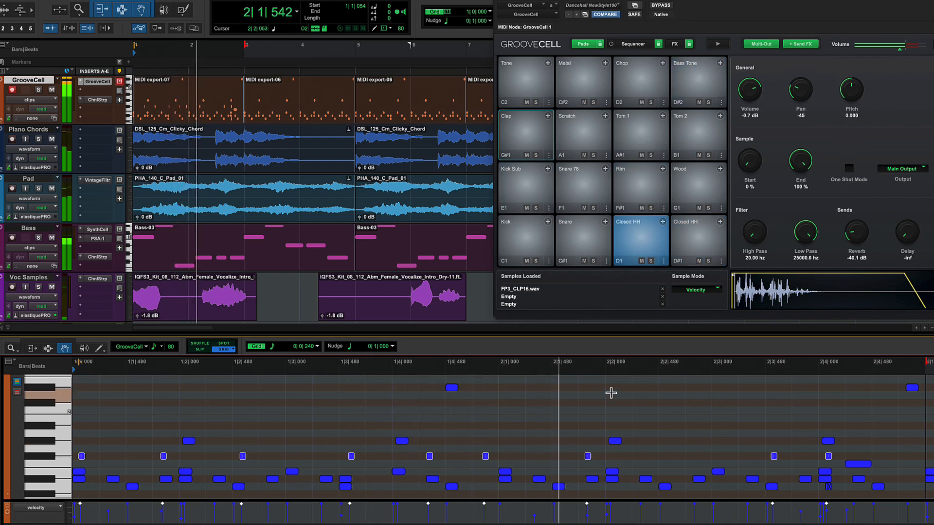
pyautogui.press('space')
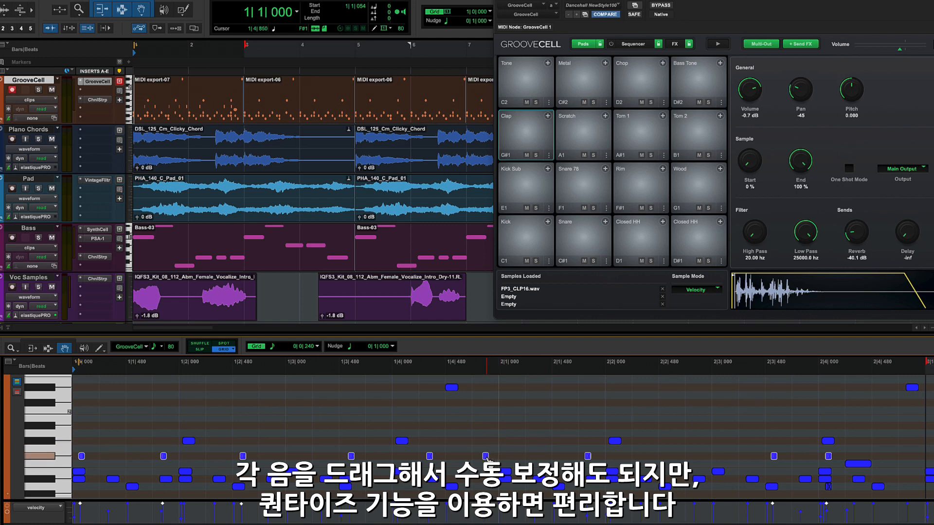
# Snap a stray note to 1|4|720 and audition the quantize, settling on 52% strength.
pyautogui.moveTo(487, 458); pyautogui.dragTo(491, 461)
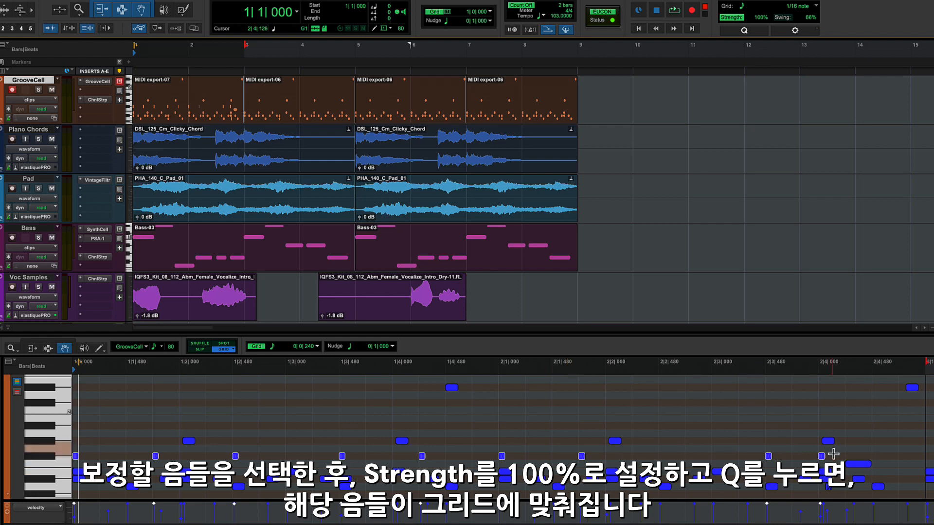
pyautogui.press('space')
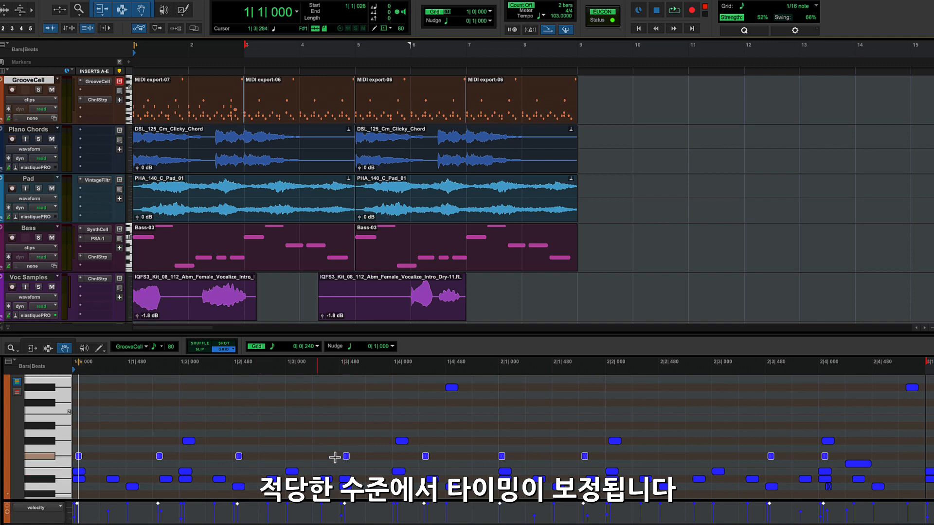
pyautogui.press('space')
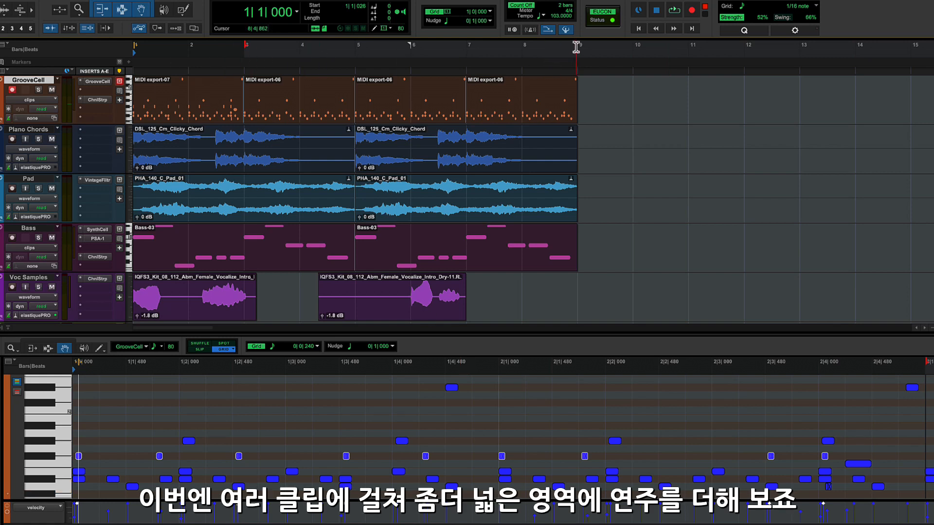
# Record a new drum performance from bar 1 to bar 9 on the GrooveCell track.
pyautogui.moveTo(576, 47); pyautogui.dragTo(143, 56)
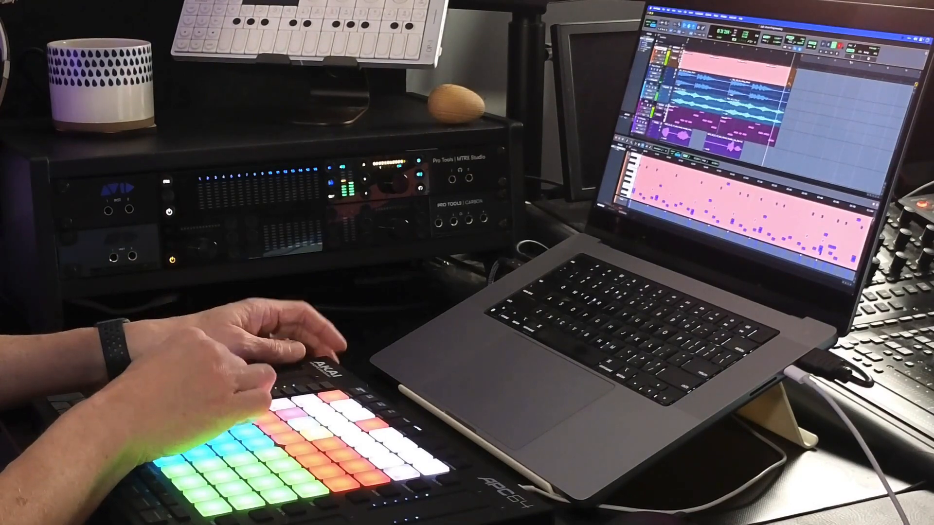
pyautogui.press('space')
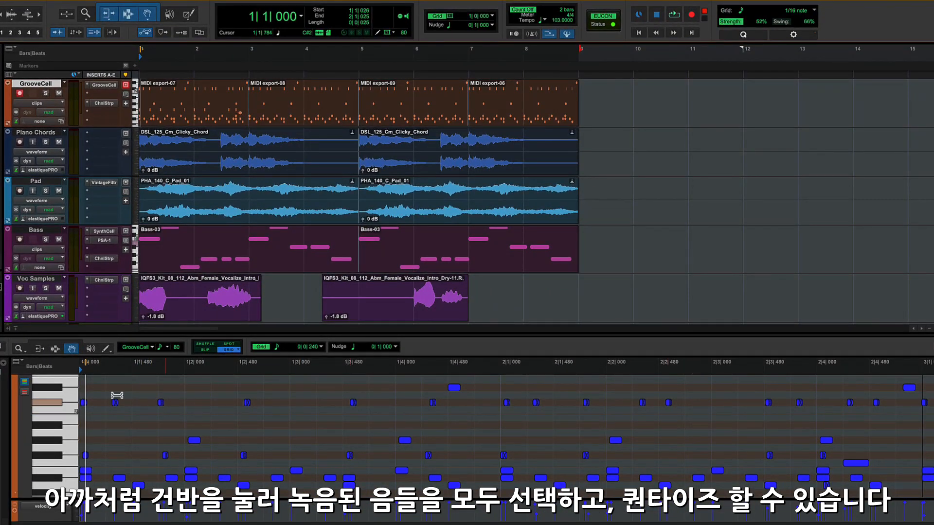
# Select all four GrooveCell clips so the whole take appears in the MIDI Editor.
pyautogui.click(48, 402)
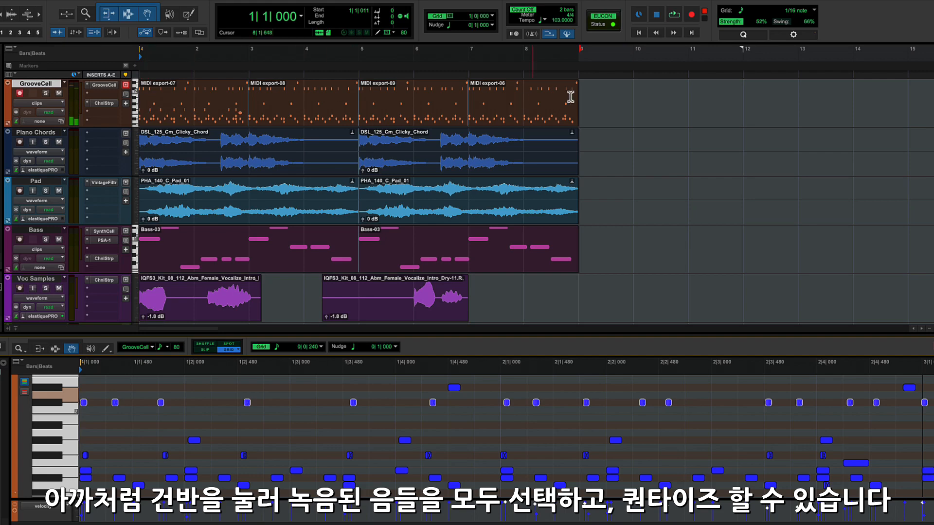
pyautogui.click(212, 127)
pyautogui.keyDown('shift'); pyautogui.click(525, 123); pyautogui.keyUp('shift')
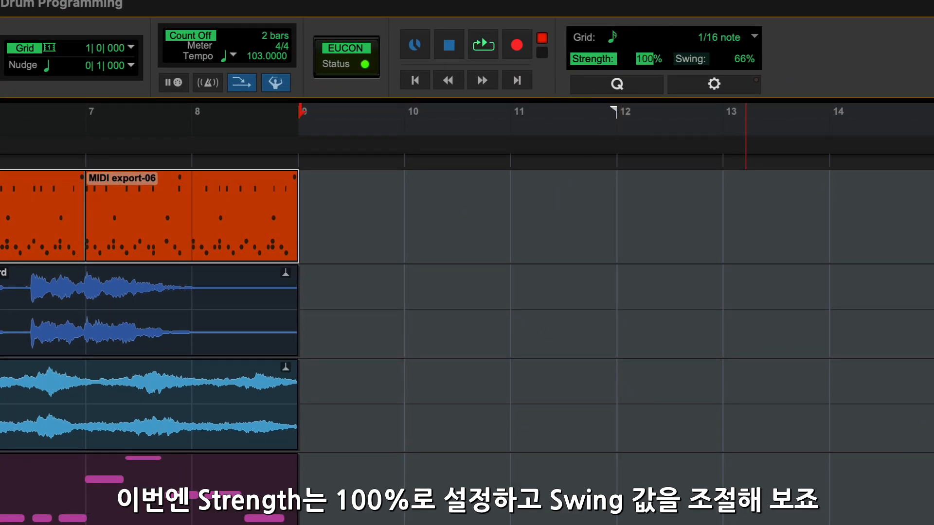
# Quantize the take to 1/16 notes at 100% strength with 66% swing, then listen back.
pyautogui.click(695, 60)
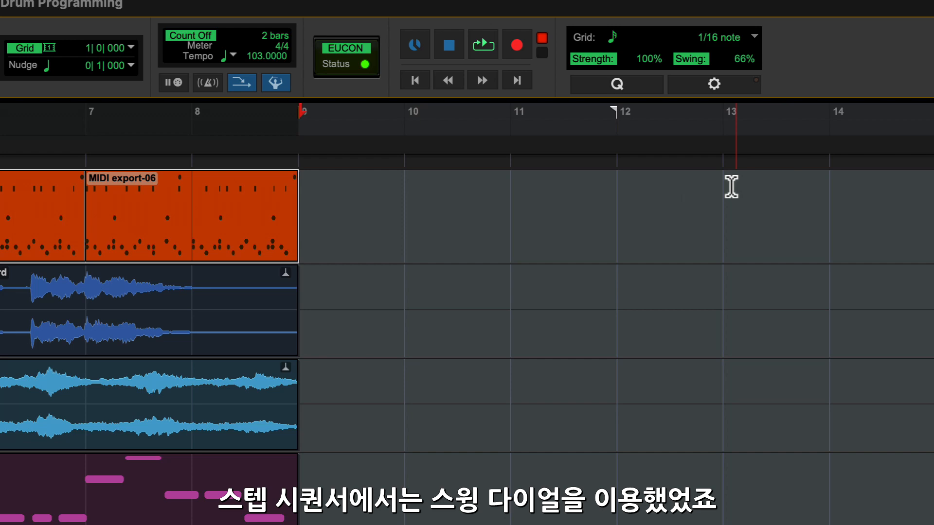
pyautogui.click(616, 86)
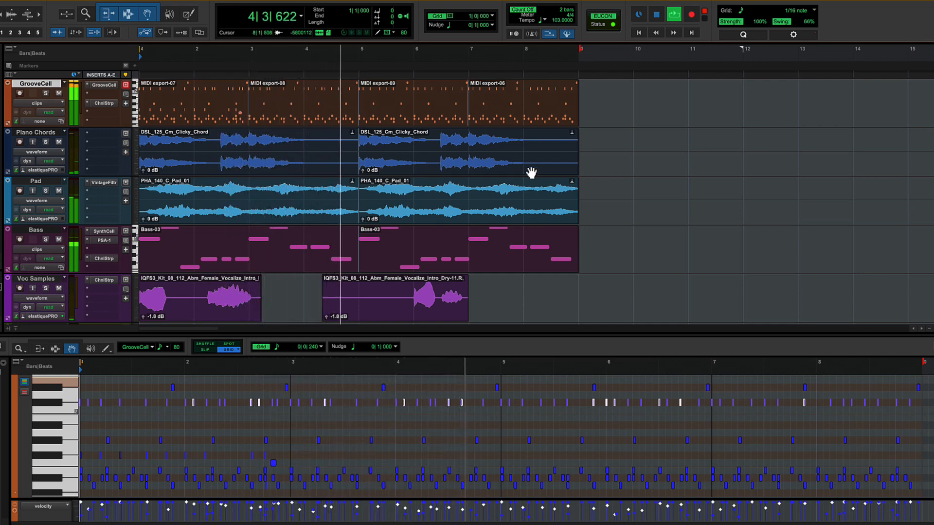
pyautogui.press('space')
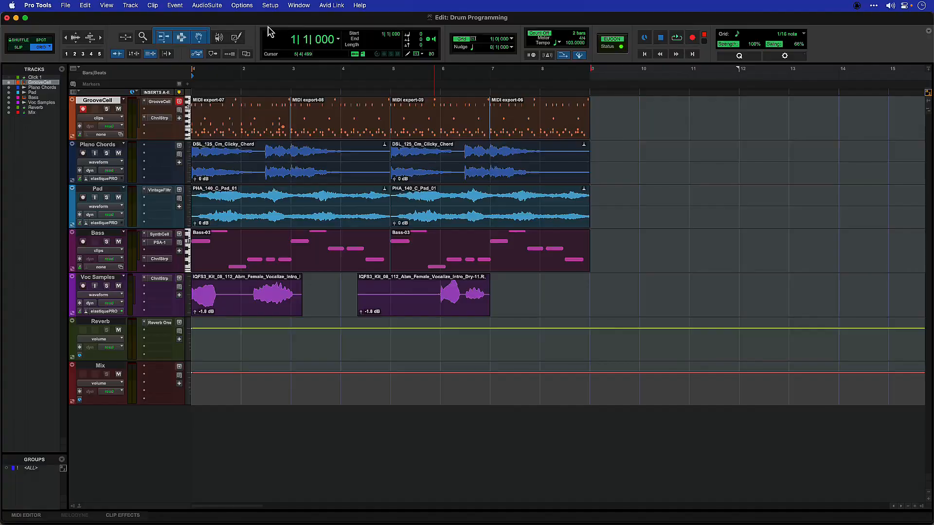
# Open Soundbase on Sound Libraries > Elektron Syntakt Beat > One Shots > Snares.
pyautogui.click(298, 6)
pyautogui.moveTo(375, 176)
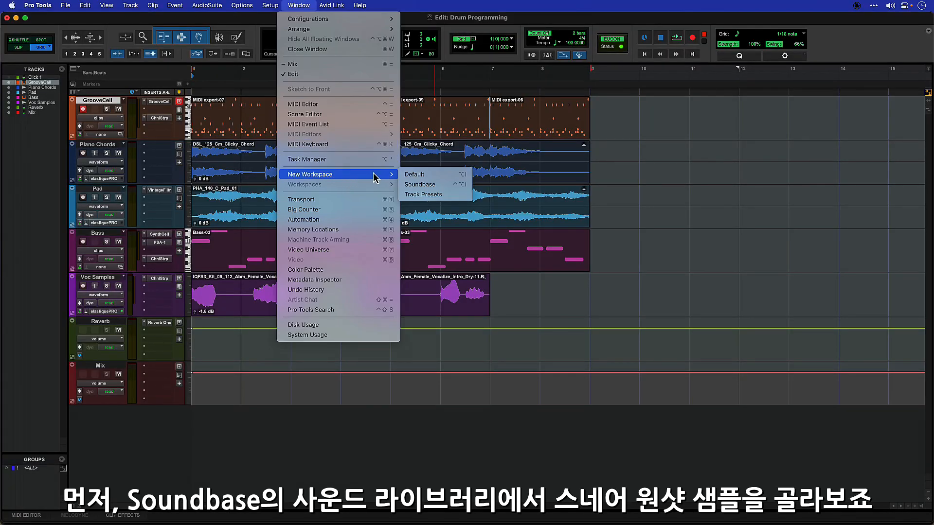
pyautogui.click(410, 185)
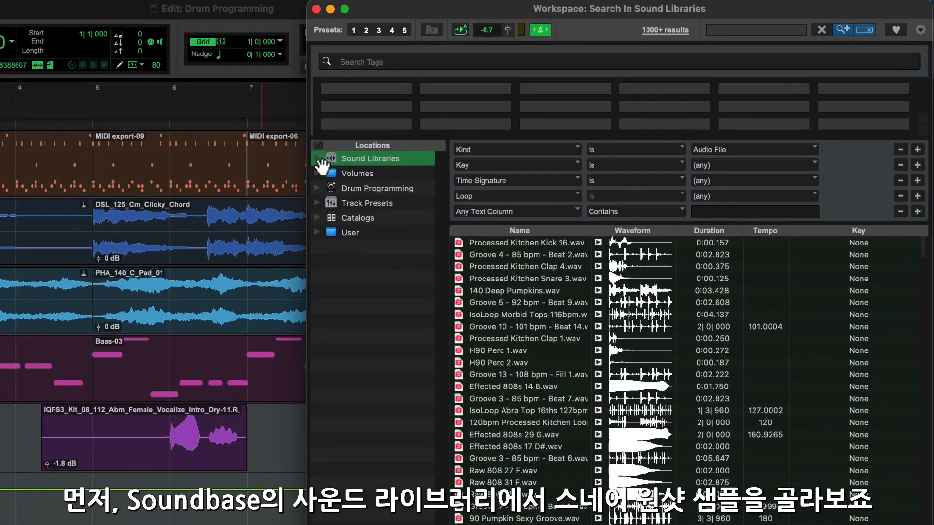
pyautogui.click(319, 159)
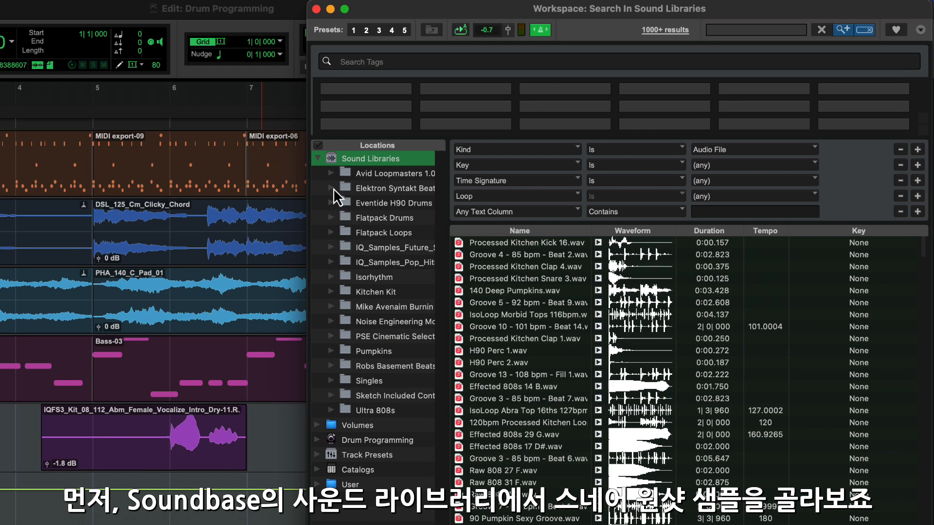
pyautogui.click(332, 188)
pyautogui.click(346, 218)
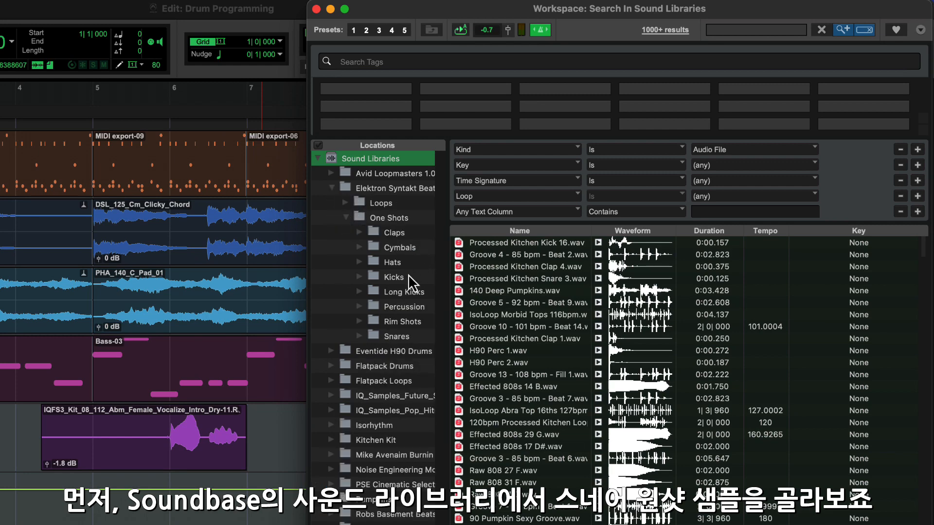
pyautogui.click(397, 336)
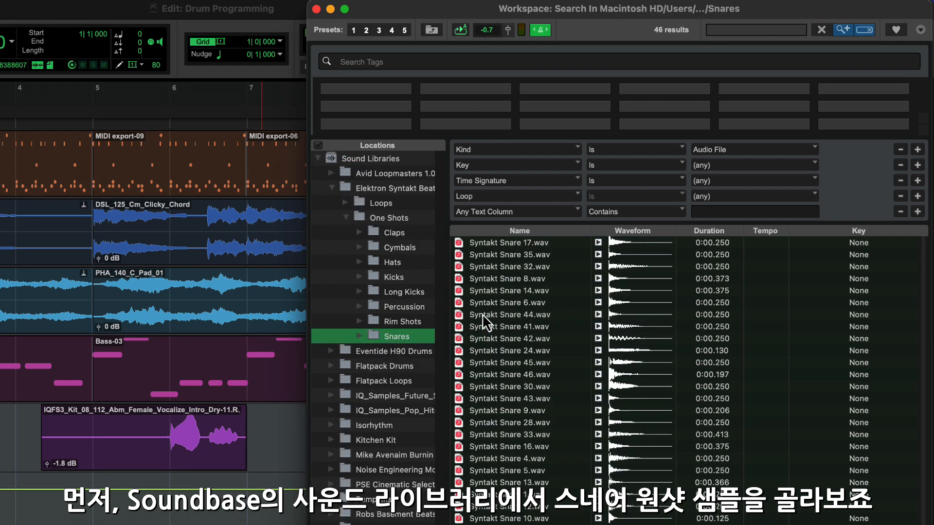
# Preview Syntakt Snare 35, 32, 24 and 16, ending on Syntakt Snare 16.wav.
pyautogui.click(599, 254)
pyautogui.click(598, 267)
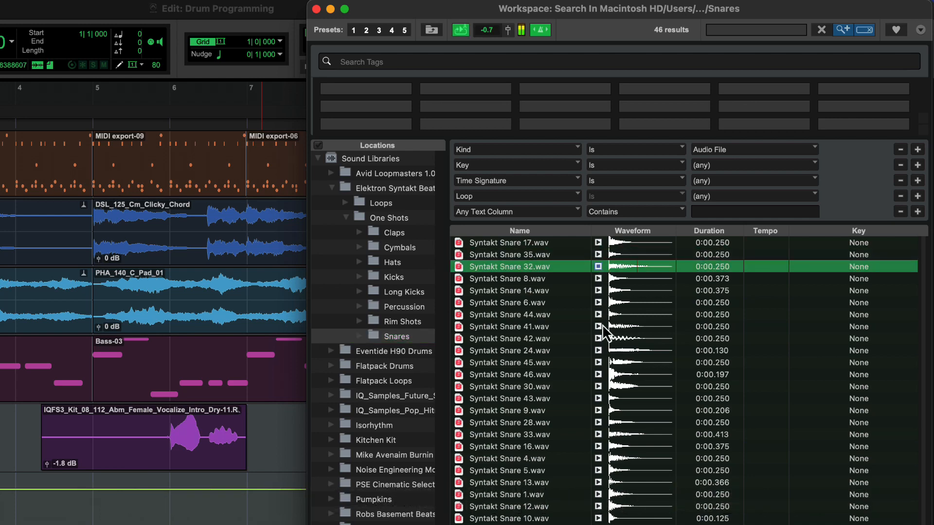
pyautogui.click(598, 351)
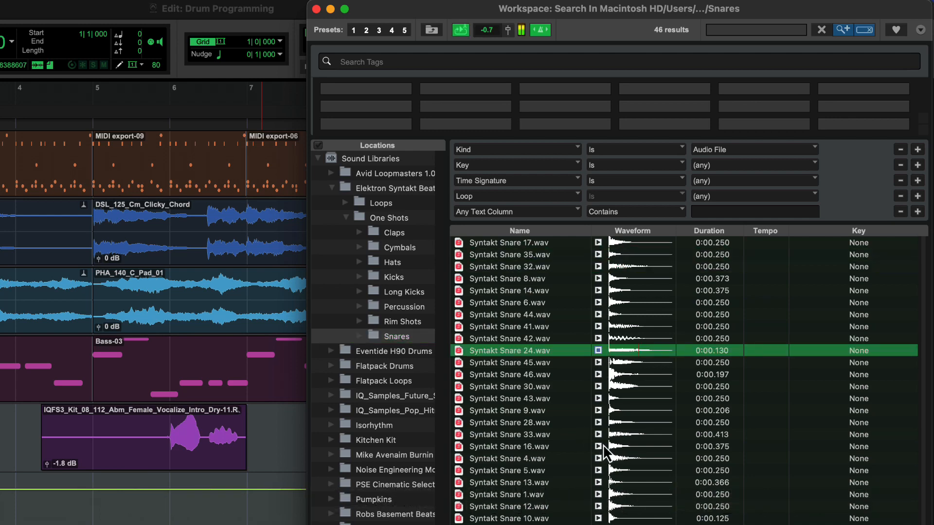
pyautogui.click(598, 447)
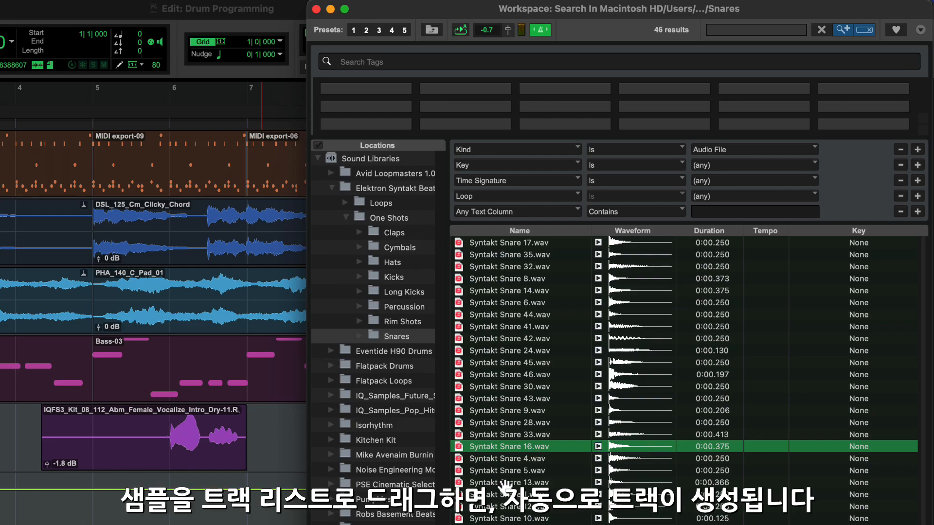
# Create a Syntakt Snare16 track holding Syntakt Snare 16.wav at bar 1 and audition it.
pyautogui.moveTo(492, 452); pyautogui.dragTo(0, 469)
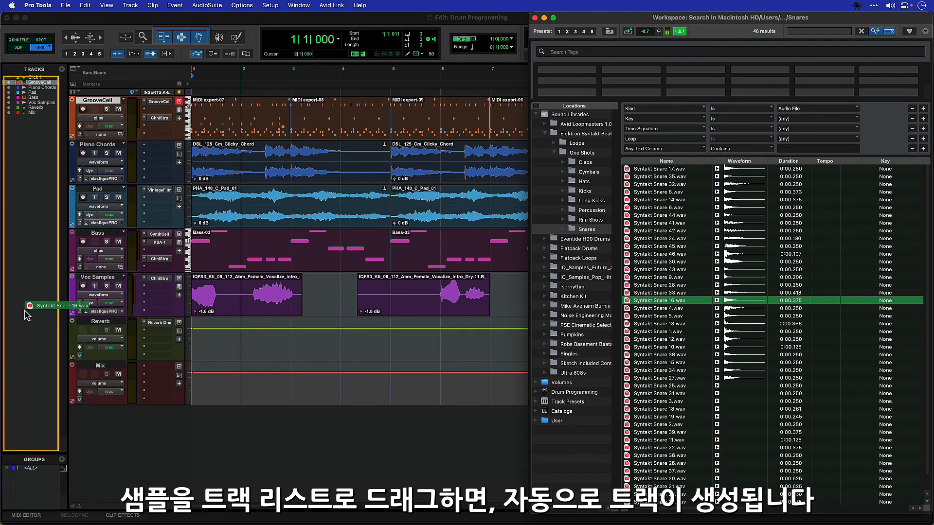
pyautogui.moveTo(27, 315); pyautogui.dragTo(27, 314)
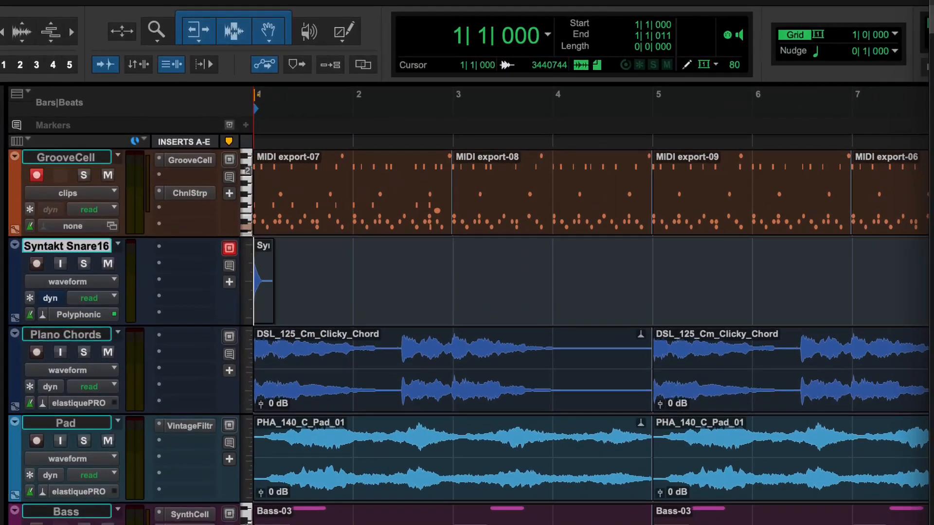
pyautogui.press('t')
pyautogui.press('t')
pyautogui.press('t')
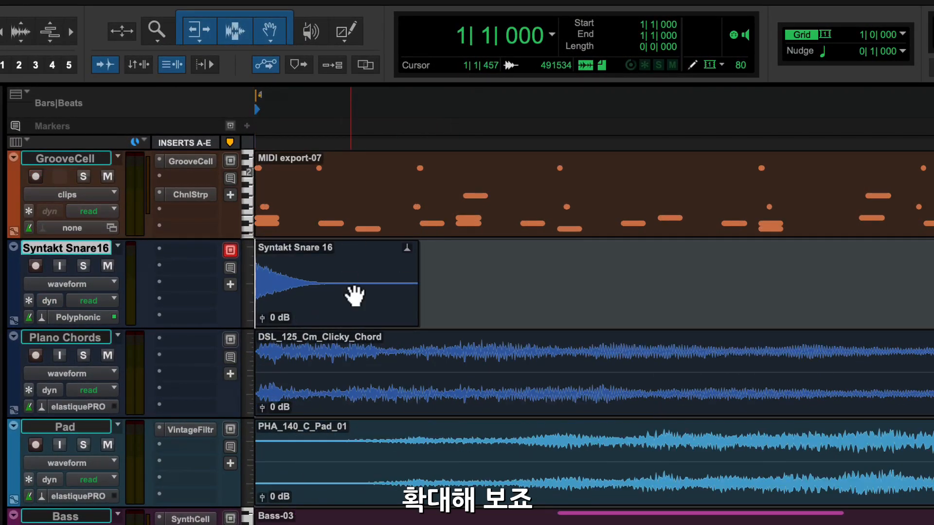
pyautogui.press('space')
pyautogui.press('r')
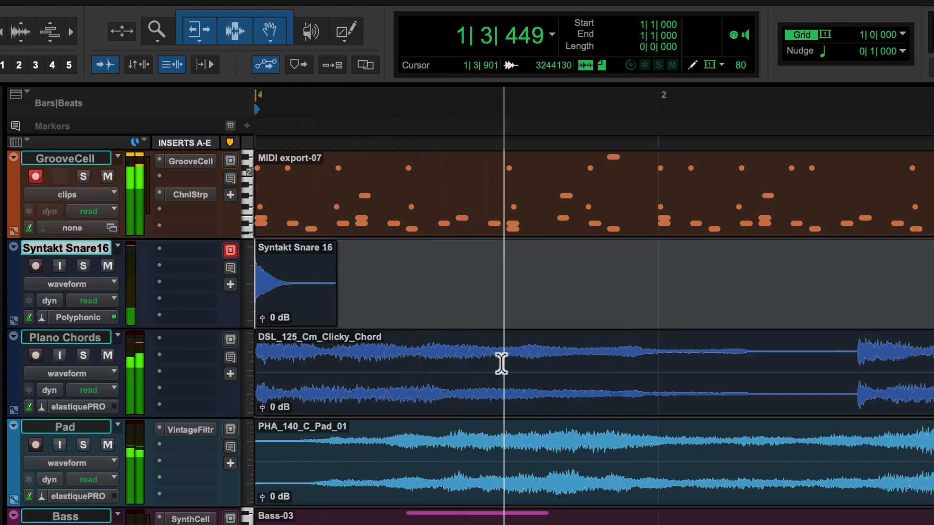
pyautogui.press('space')
# Set the grid resolution to 1/16 notes.
pyautogui.click(287, 314)
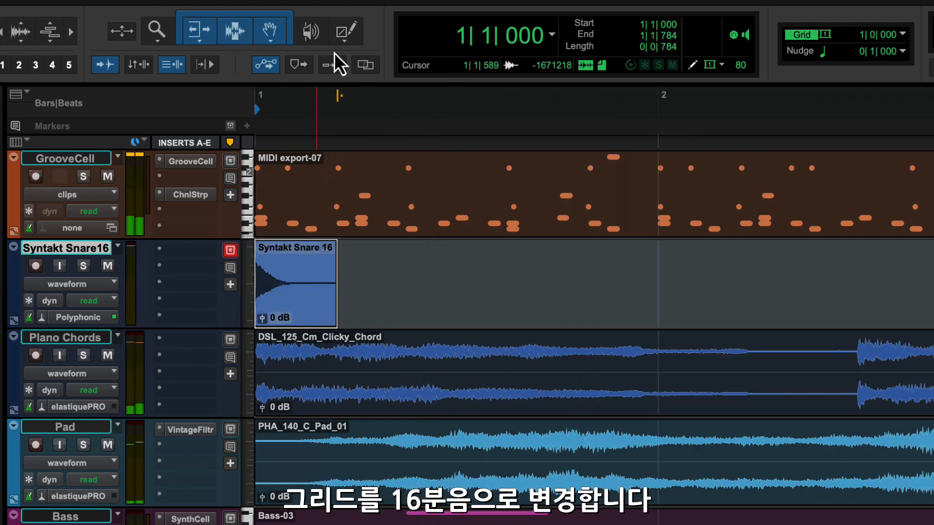
pyautogui.click(903, 34)
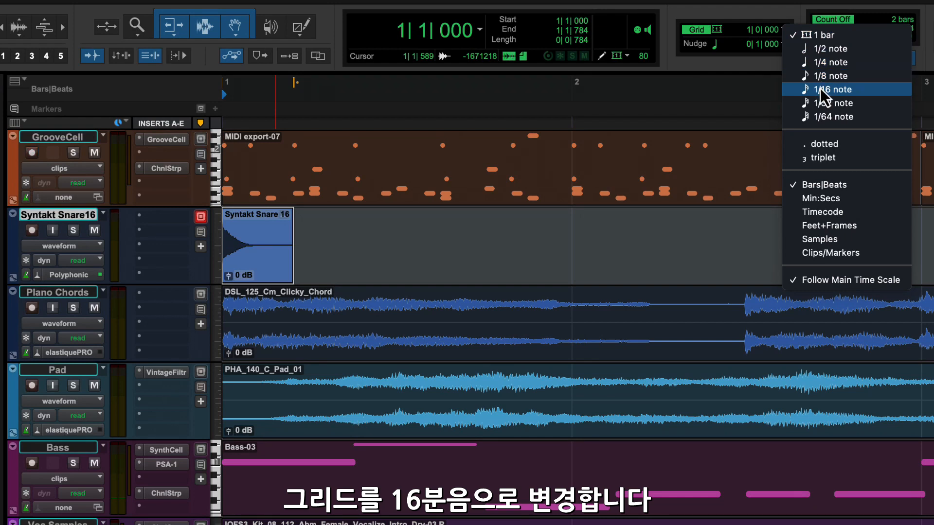
pyautogui.click(822, 89)
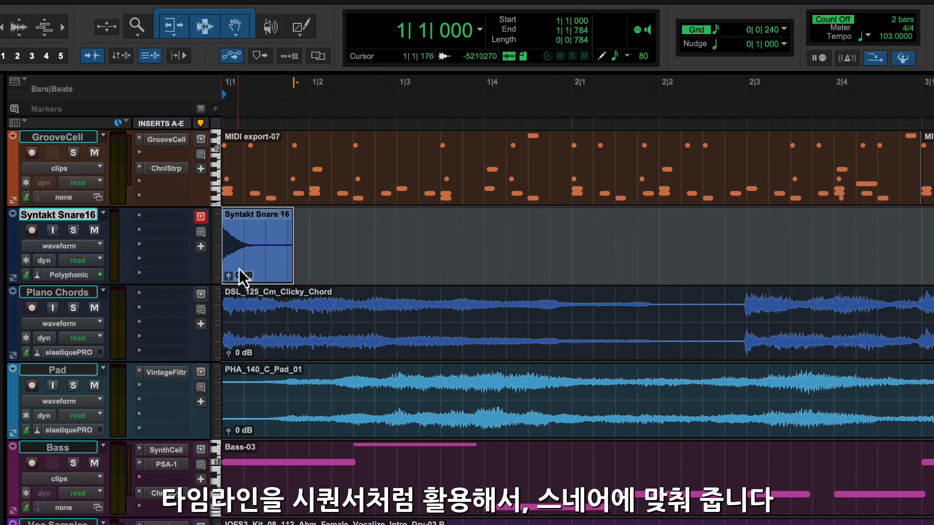
# Place copies of the snare hit on later beats and audition the pattern.
pyautogui.moveTo(238, 269); pyautogui.dragTo(508, 264)
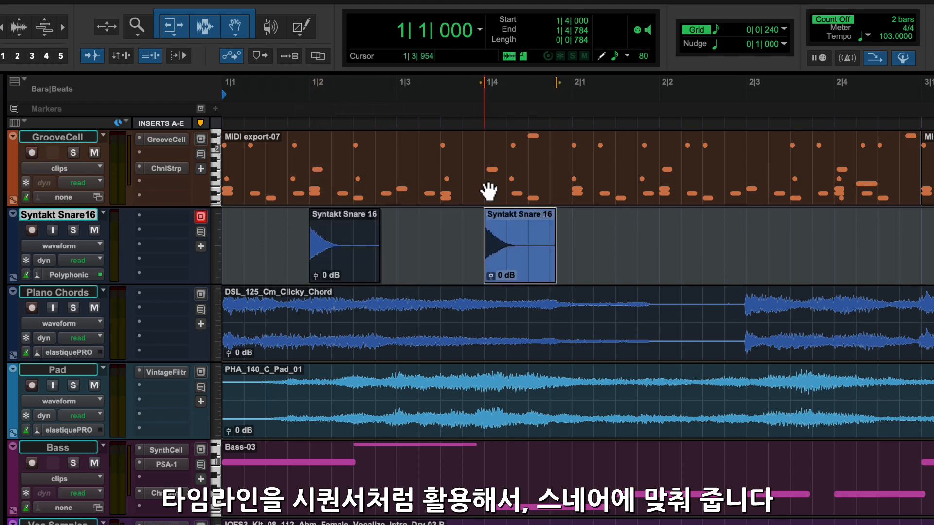
pyautogui.press('space')
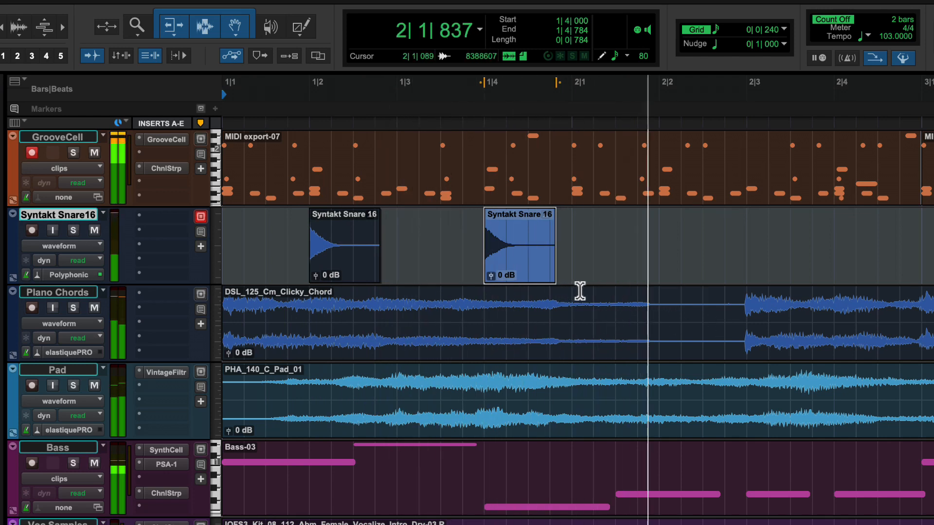
pyautogui.press('space')
pyautogui.moveTo(506, 279); pyautogui.dragTo(863, 273)
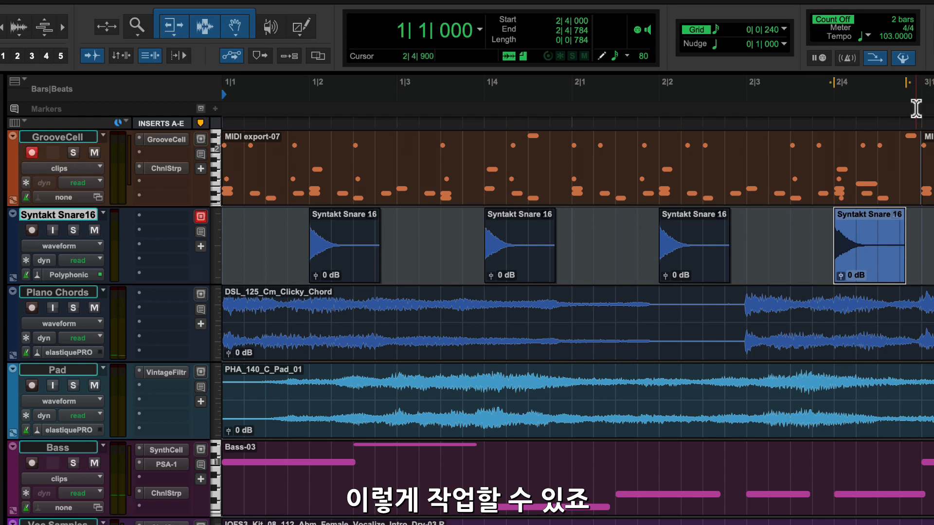
pyautogui.press('space')
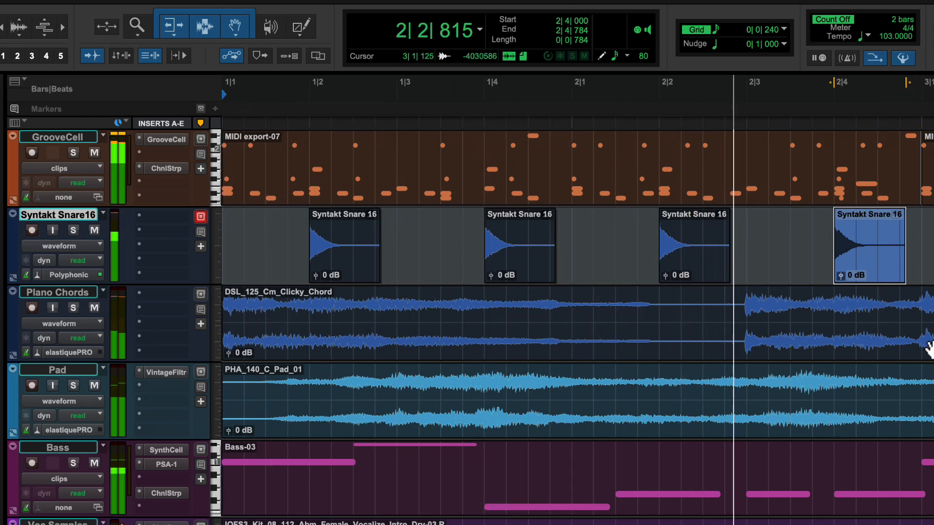
pyautogui.press('r')
pyautogui.press('space')
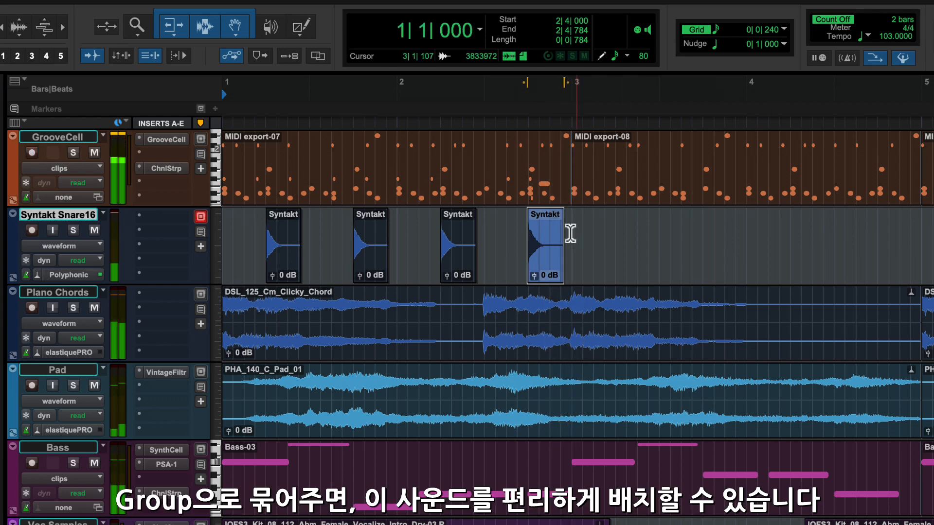
# Group the four snare clips into Syntakt Snare 16.grp and duplicate it through bar 9.
pyautogui.moveTo(571, 221); pyautogui.dragTo(203, 253)
pyautogui.rightClick(291, 265)
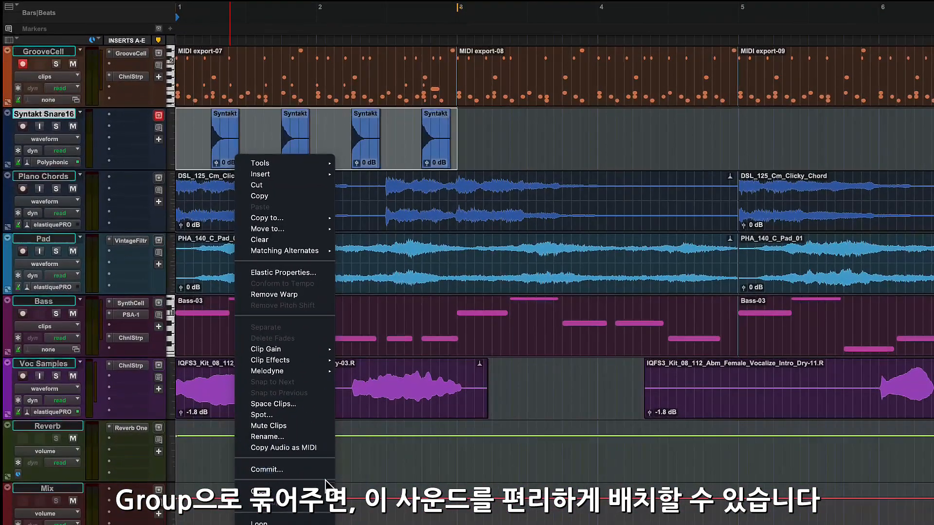
pyautogui.click(323, 489)
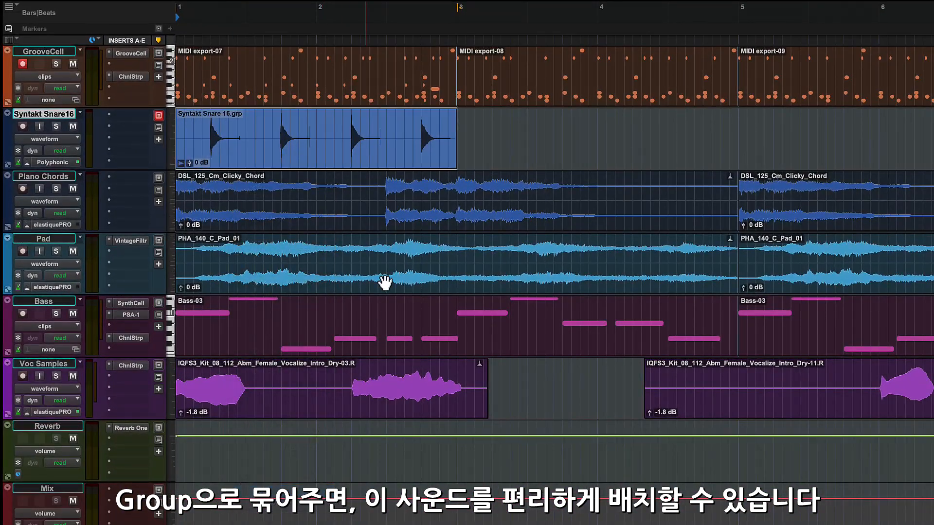
pyautogui.press('r')
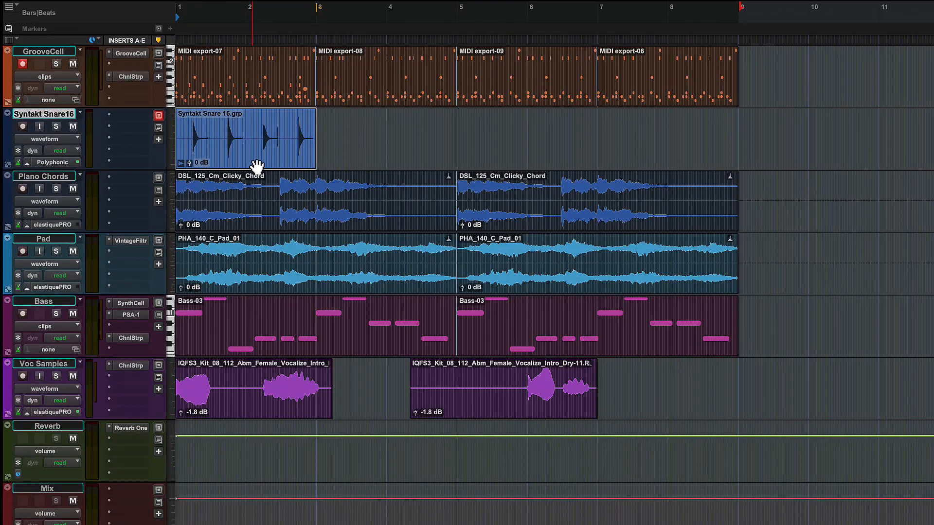
pyautogui.press('d')
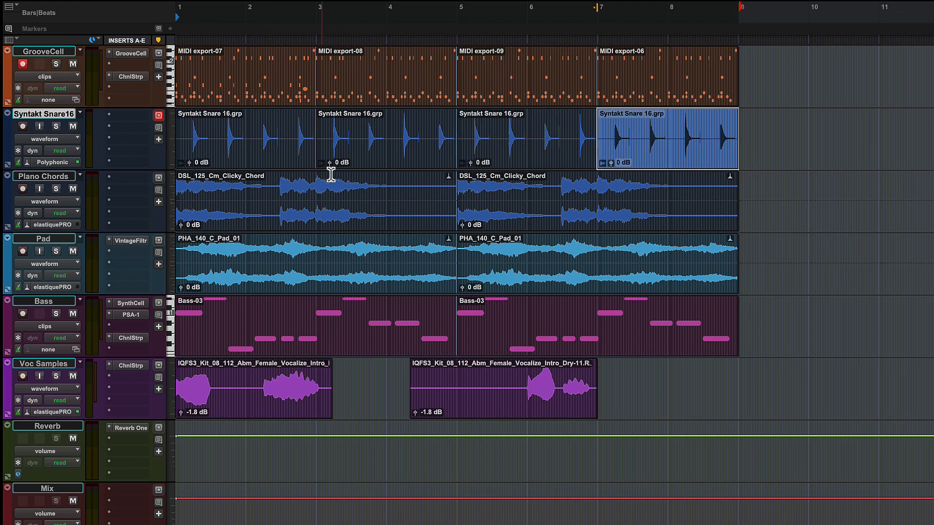
pyautogui.press('space')
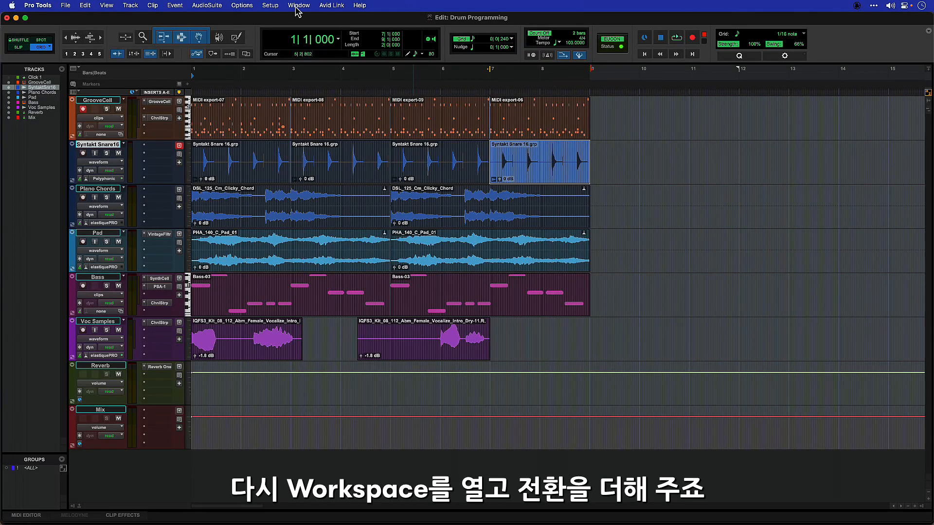
# In the Workspace browser, show the cymbal one-shots and preview Syntakt Cymbal 11.wav.
pyautogui.click(297, 9)
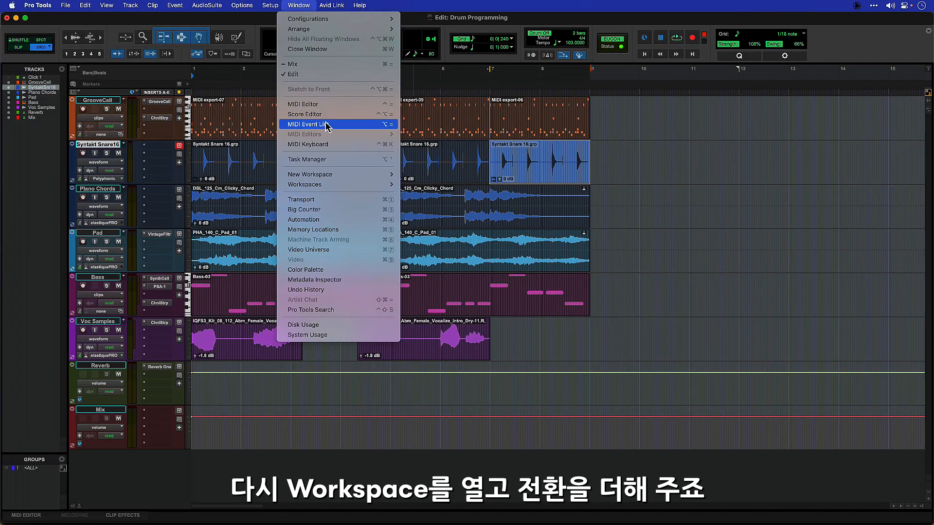
pyautogui.moveTo(340, 185)
pyautogui.click(457, 220)
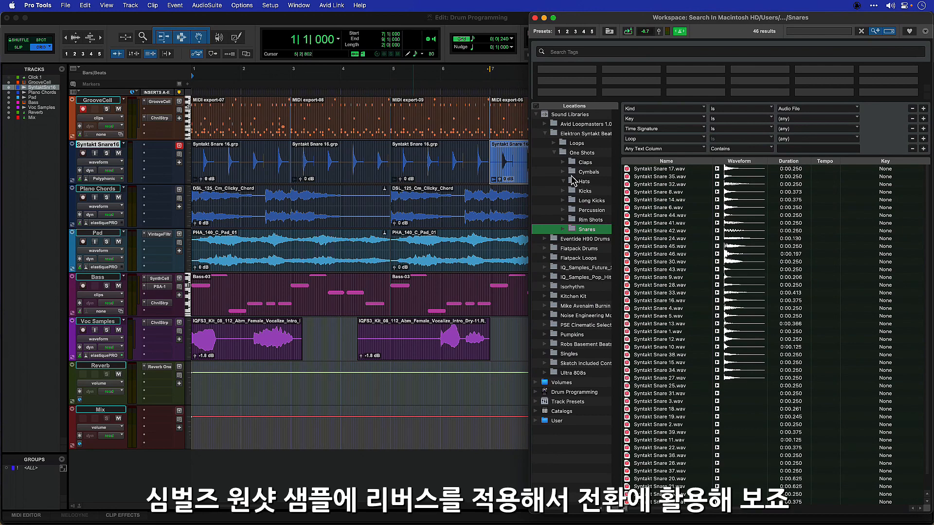
pyautogui.click(586, 172)
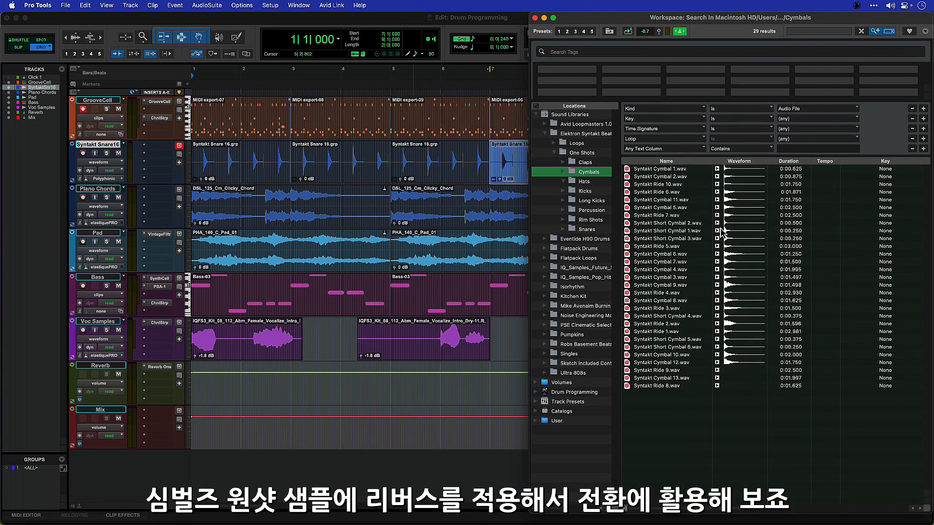
pyautogui.click(717, 199)
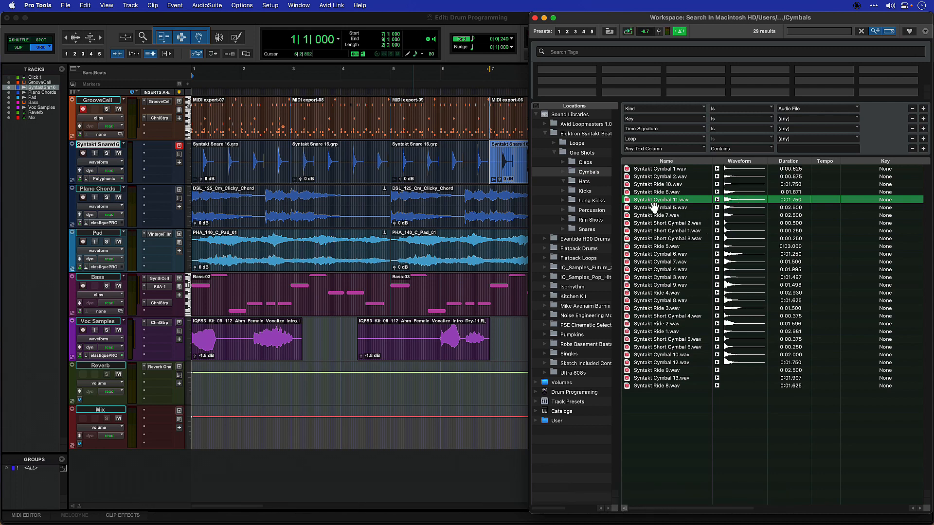
# Create a SyntaktCymbl11 track from the sample and move the cymbal clip later.
pyautogui.moveTo(563, 197); pyautogui.dragTo(29, 246)
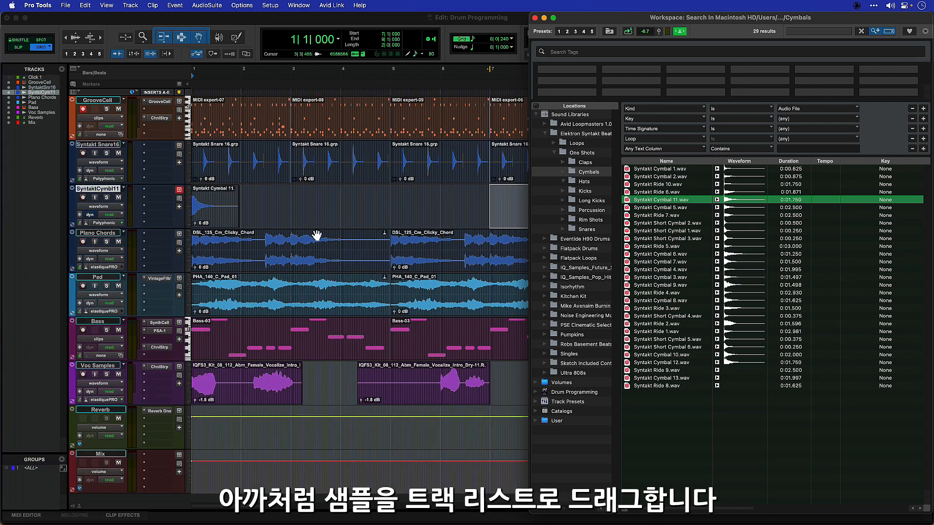
pyautogui.click(269, 204)
pyautogui.click(544, 18)
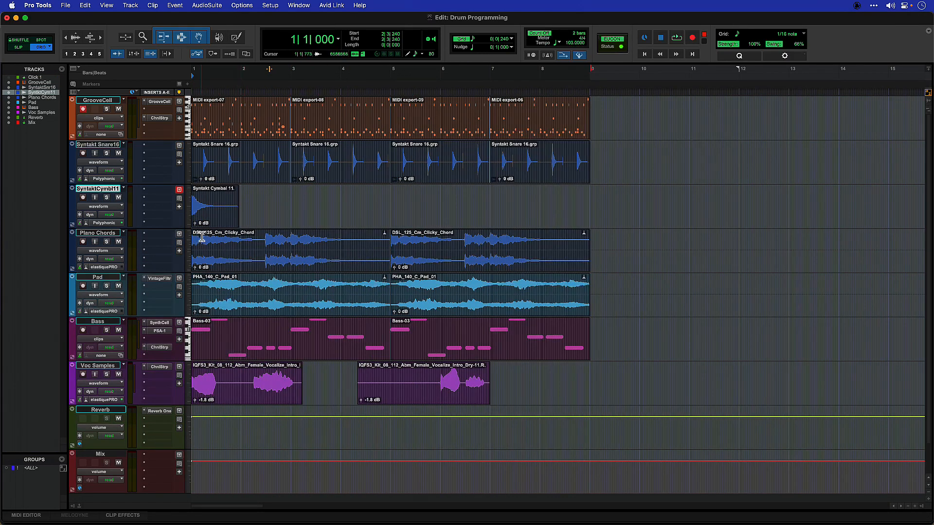
pyautogui.moveTo(207, 224); pyautogui.dragTo(284, 218)
# Move the cymbal clip to bar 5 and place a copy just before it.
pyautogui.moveTo(284, 217); pyautogui.dragTo(396, 221)
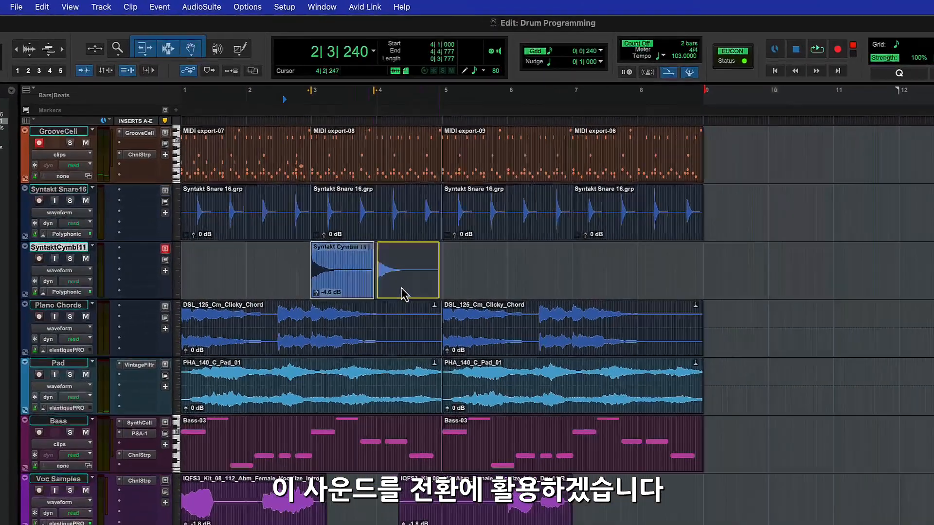
pyautogui.moveTo(523, 359); pyautogui.dragTo(523, 359)
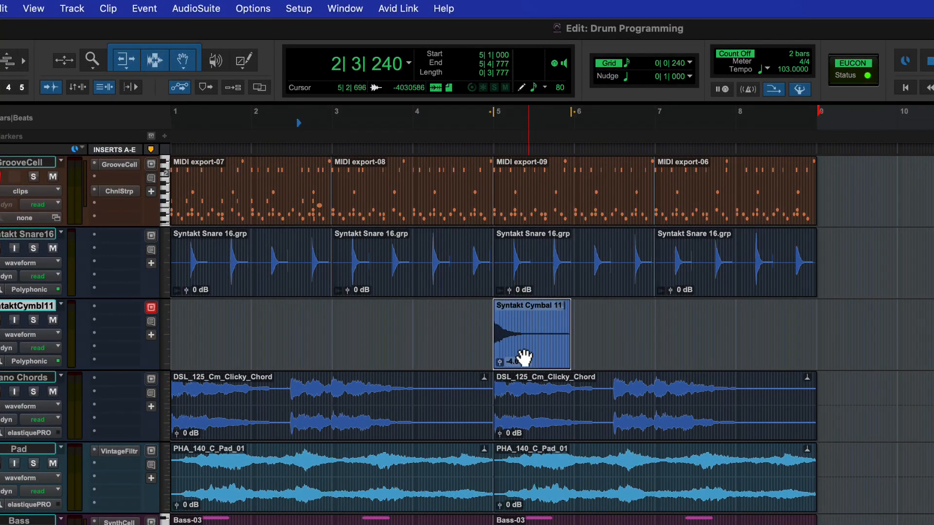
pyautogui.press('t')
pyautogui.moveTo(852, 358); pyautogui.dragTo(640, 349)
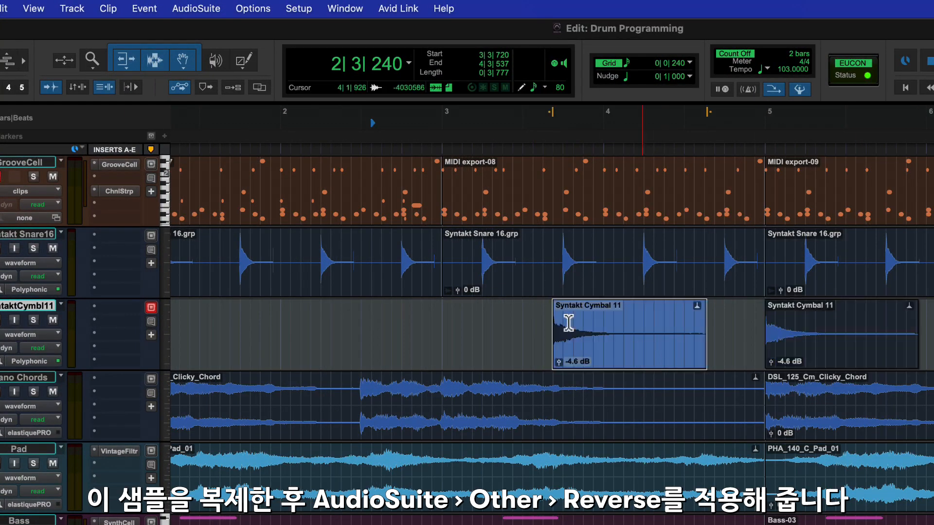
# Reverse the copied cymbal with AudioSuite Reverse and render it.
pyautogui.click(195, 9)
pyautogui.moveTo(234, 200)
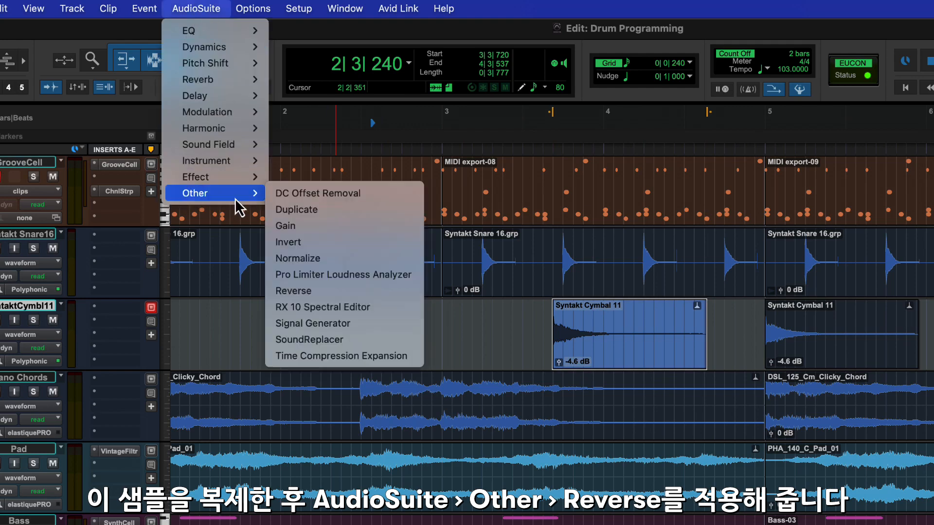
pyautogui.click(323, 295)
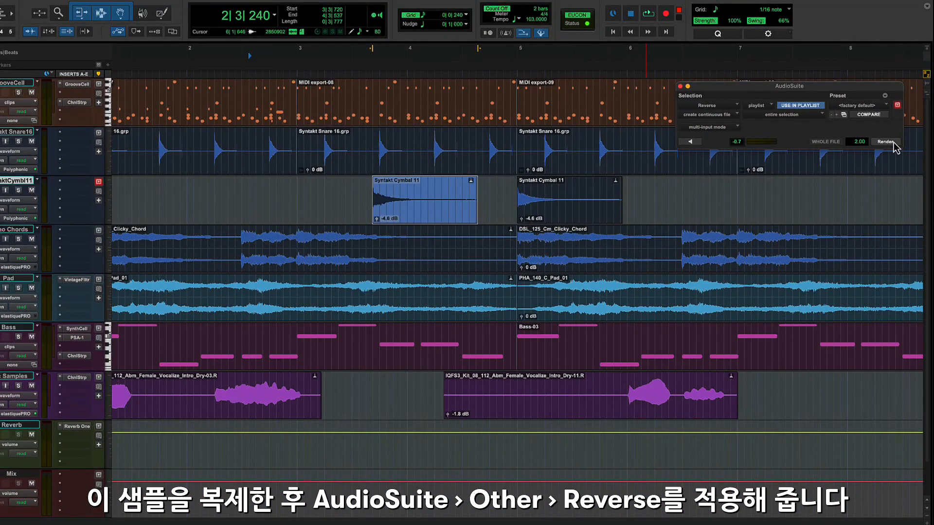
pyautogui.click(887, 142)
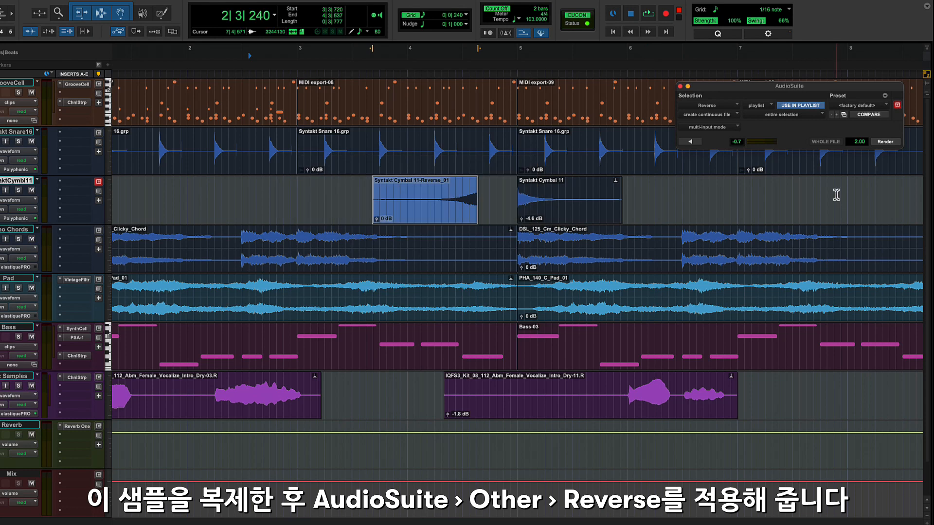
pyautogui.click(680, 87)
# Snap the reversed cymbal to end at the bar-5 hit and play back the swell.
pyautogui.rightClick(434, 211)
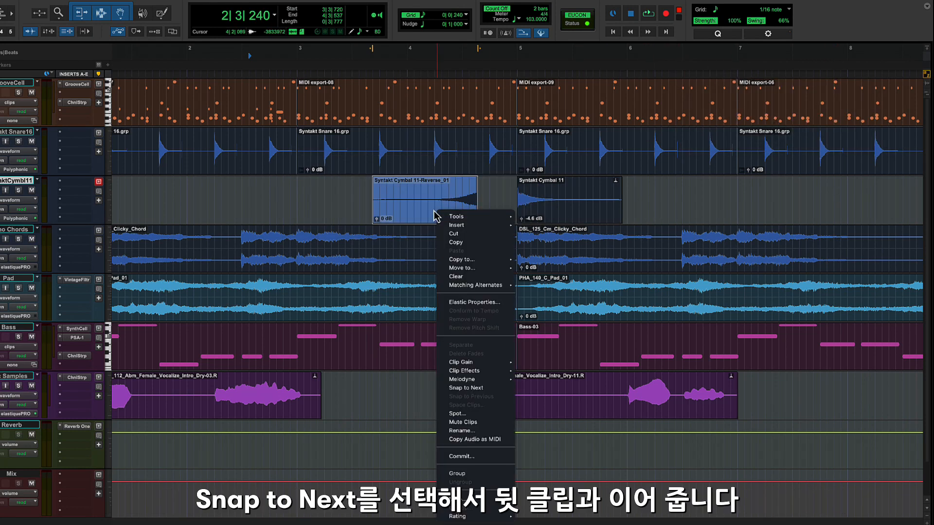
pyautogui.click(465, 389)
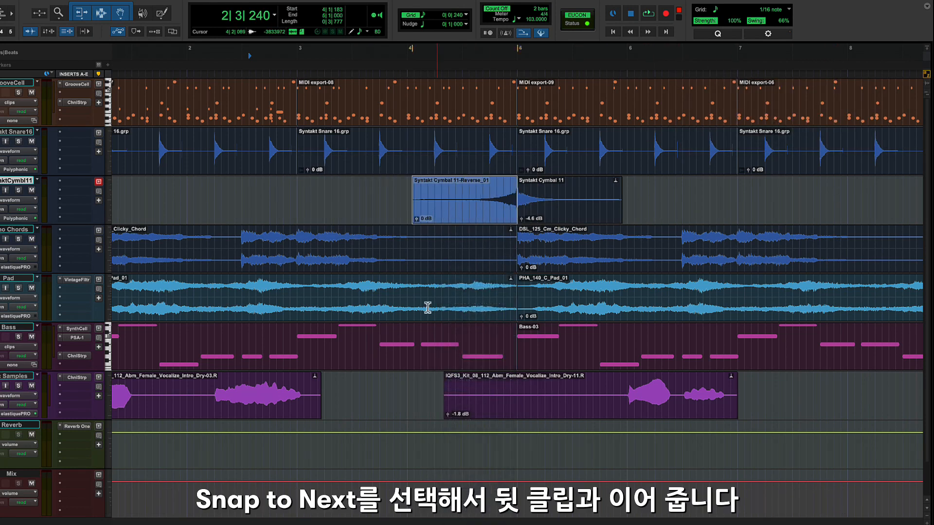
pyautogui.click(339, 59)
pyautogui.press('space')
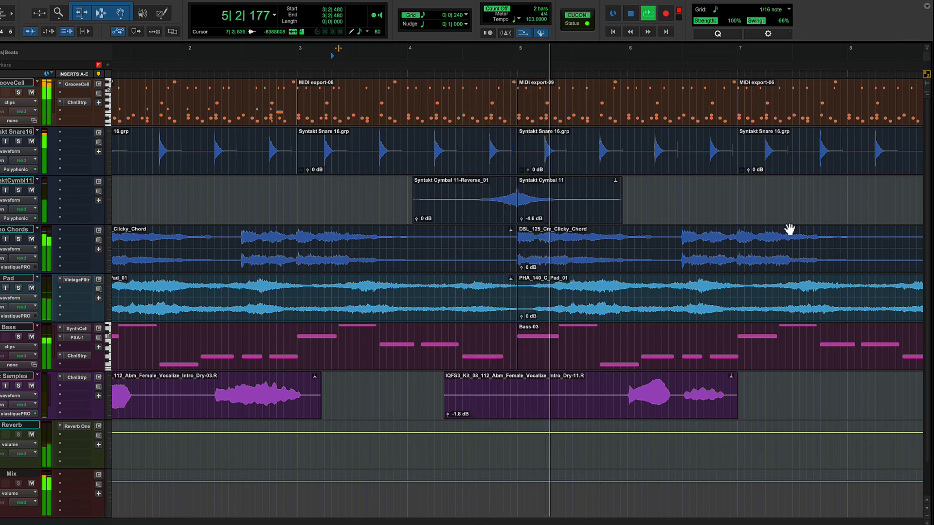
pyautogui.press('r')
pyautogui.press('r')
pyautogui.press('t')
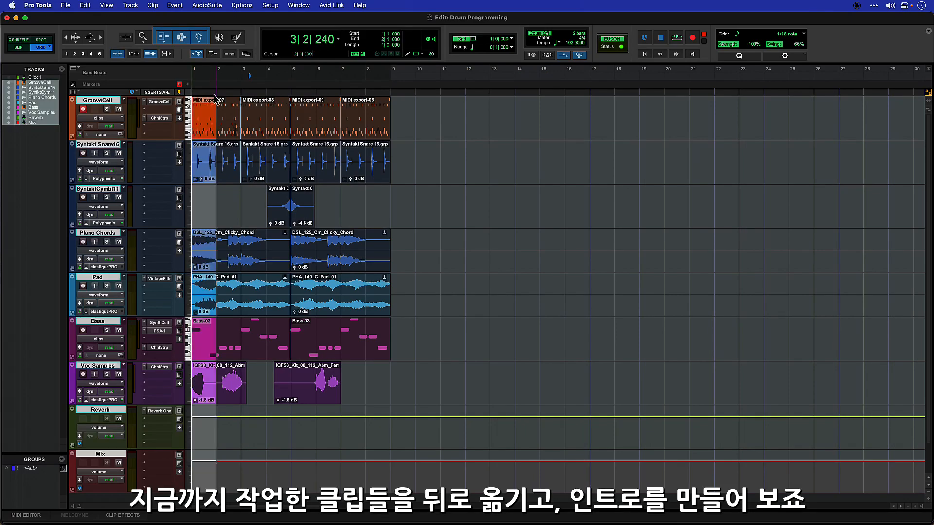
# Move all clips from bar 1 to bar 9, then copy the first DSL_125_Cm_Clicky_Chord clip to bar 1.
pyautogui.moveTo(214, 99); pyautogui.dragTo(384, 96)
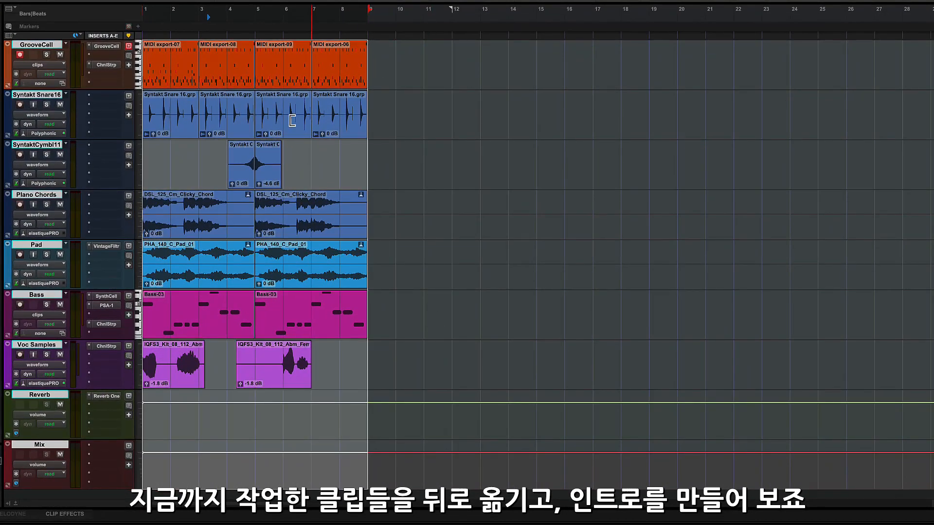
pyautogui.moveTo(160, 82); pyautogui.dragTo(393, 74)
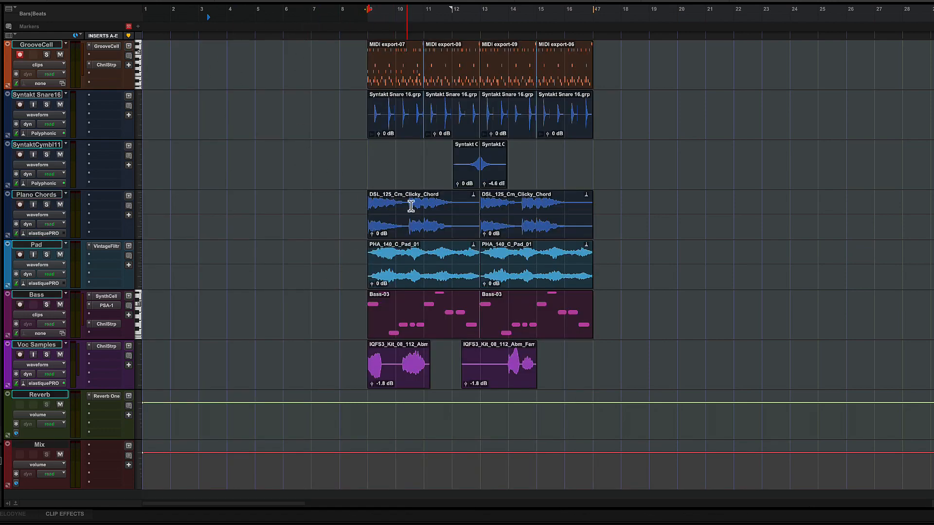
pyautogui.click(304, 175)
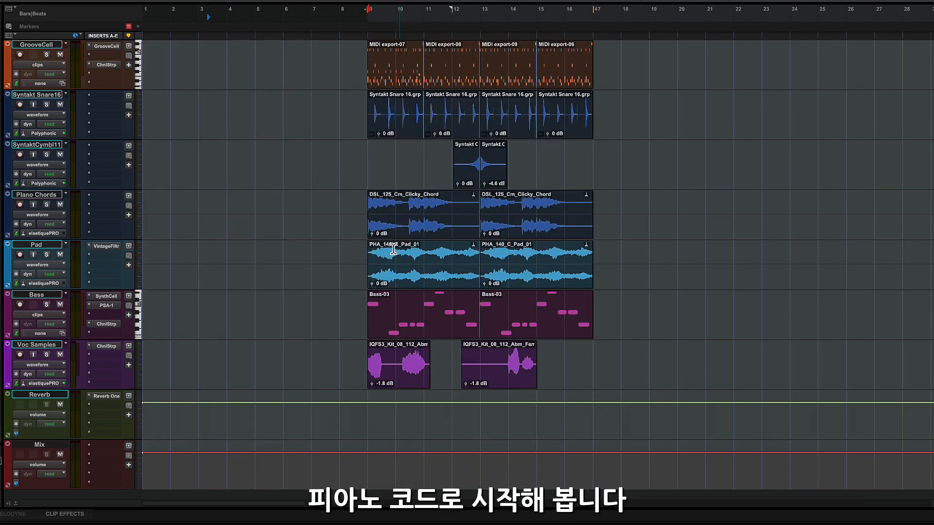
pyautogui.click(424, 232)
pyautogui.moveTo(437, 234); pyautogui.dragTo(215, 236)
# Copy the MIDI export-07 drum clip from bar 9 to bar 1 on GrooveCell and audition the intro.
pyautogui.press('space')
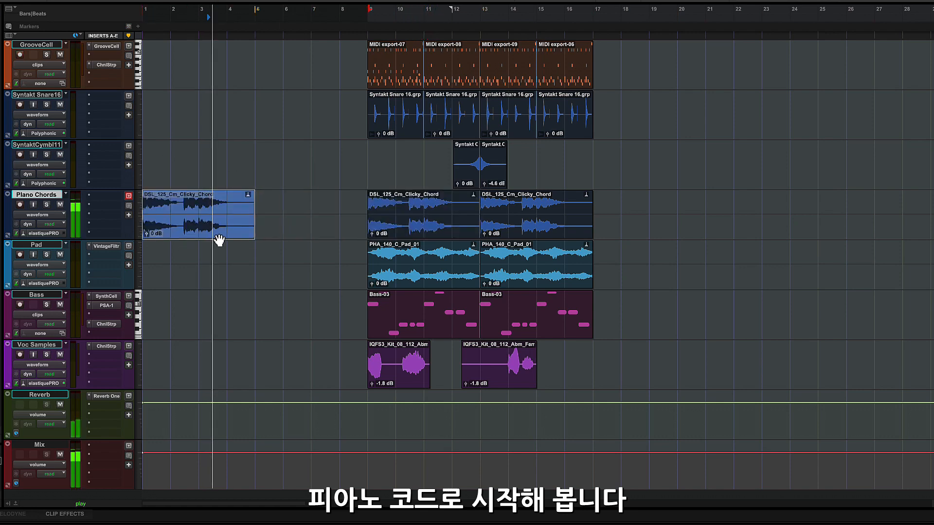
pyautogui.click(154, 23)
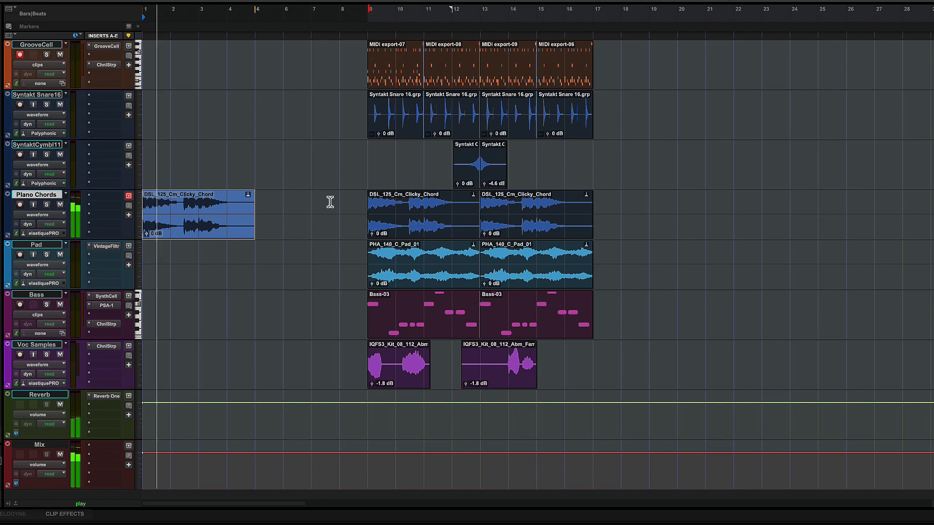
pyautogui.press('space')
pyautogui.click(401, 82)
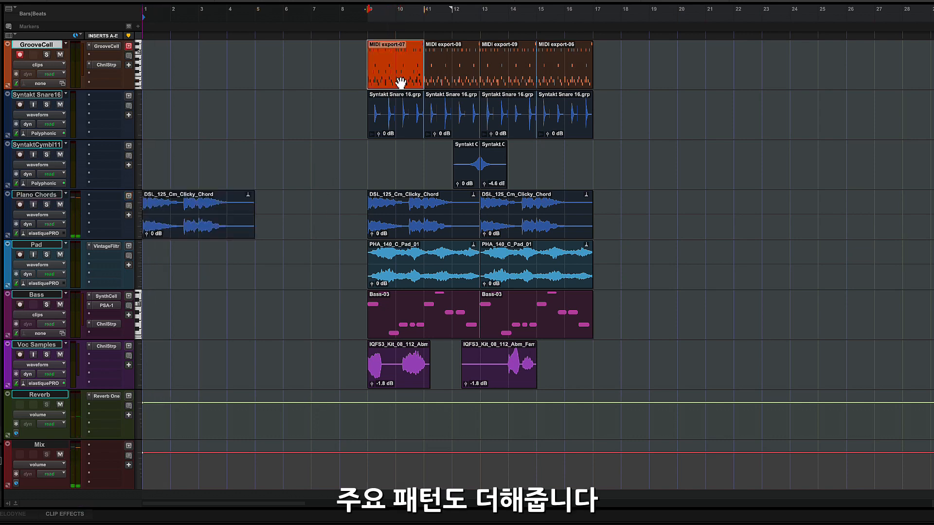
pyautogui.moveTo(409, 87); pyautogui.dragTo(160, 92)
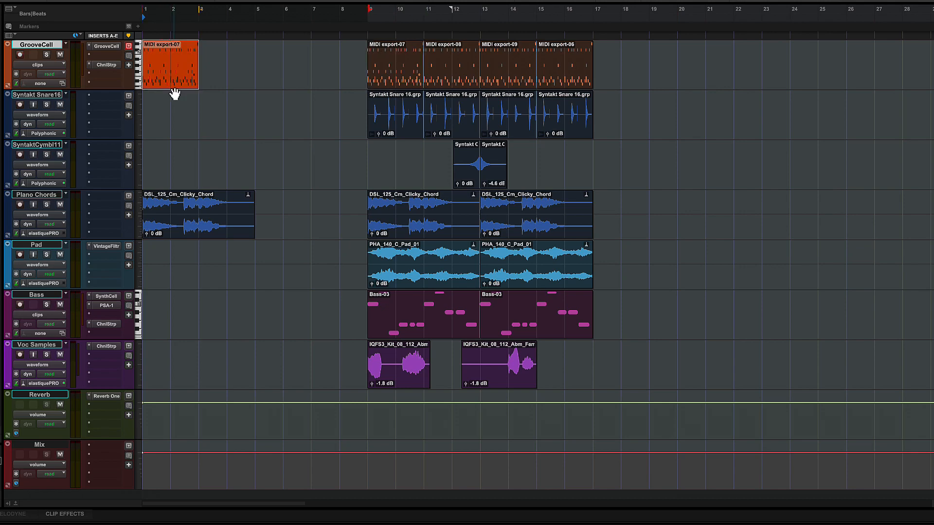
pyautogui.press('e')
pyautogui.press('space')
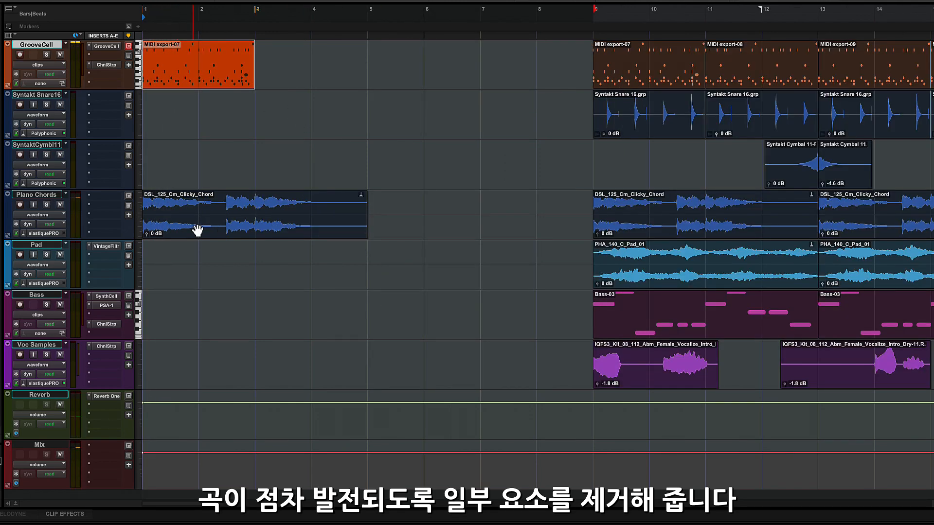
# Delete the upper note rows and a stray high note from the bar-1 drum clip.
pyautogui.doubleClick(199, 83)
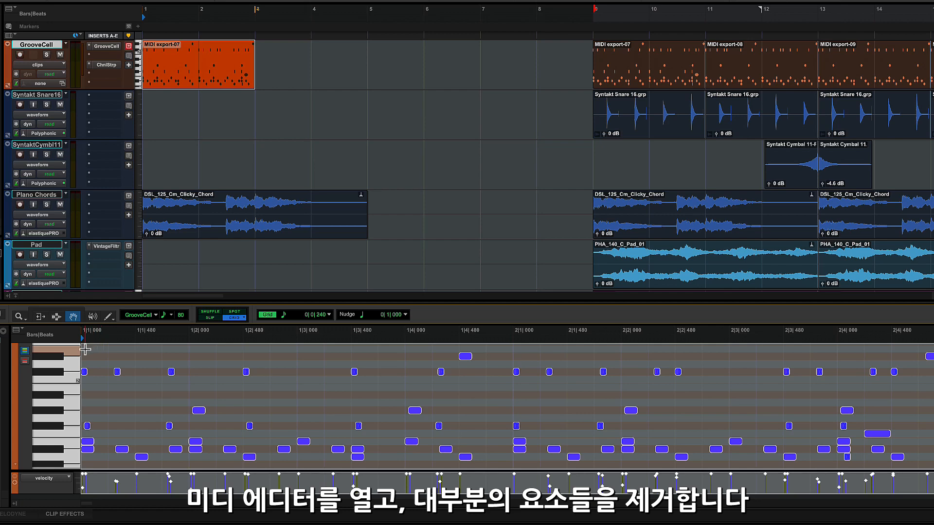
pyautogui.moveTo(86, 350); pyautogui.dragTo(926, 441)
pyautogui.press('Delete')
pyautogui.press('space')
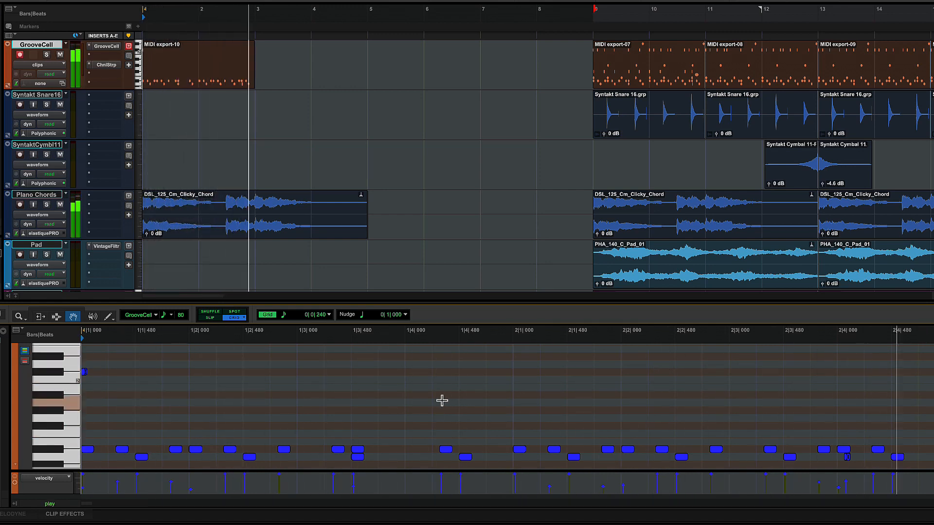
pyautogui.moveTo(126, 348); pyautogui.dragTo(82, 385)
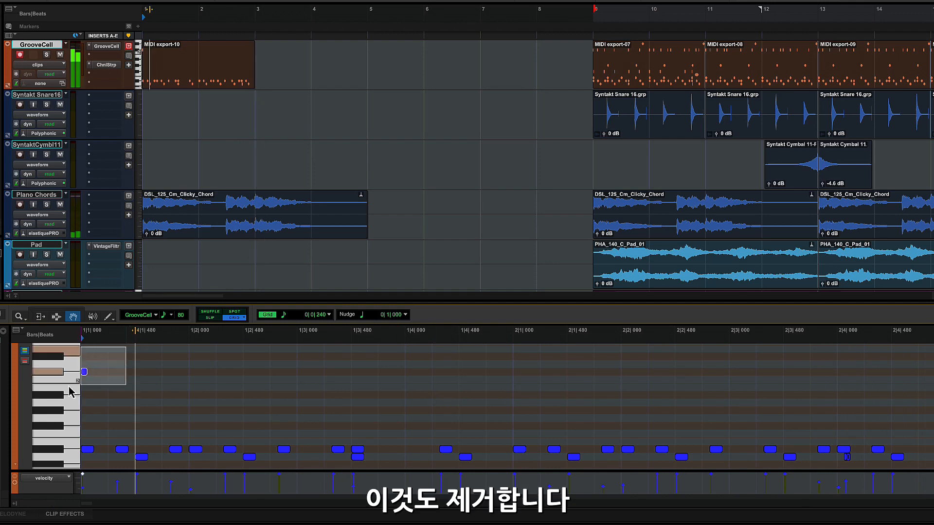
pyautogui.press('Delete')
pyautogui.click(209, 93)
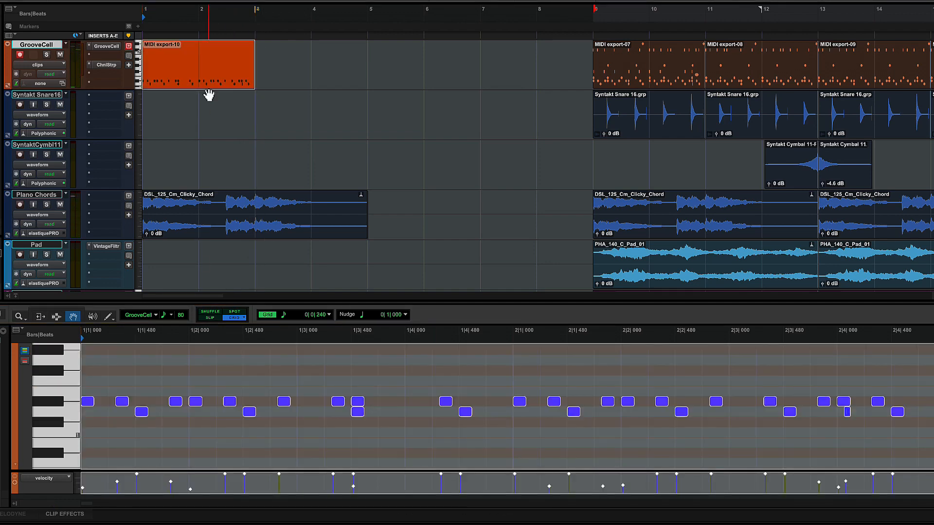
# Duplicate the sparse clip to bar 3, then delete the bar-1 clip's upper note row.
pyautogui.press('d')
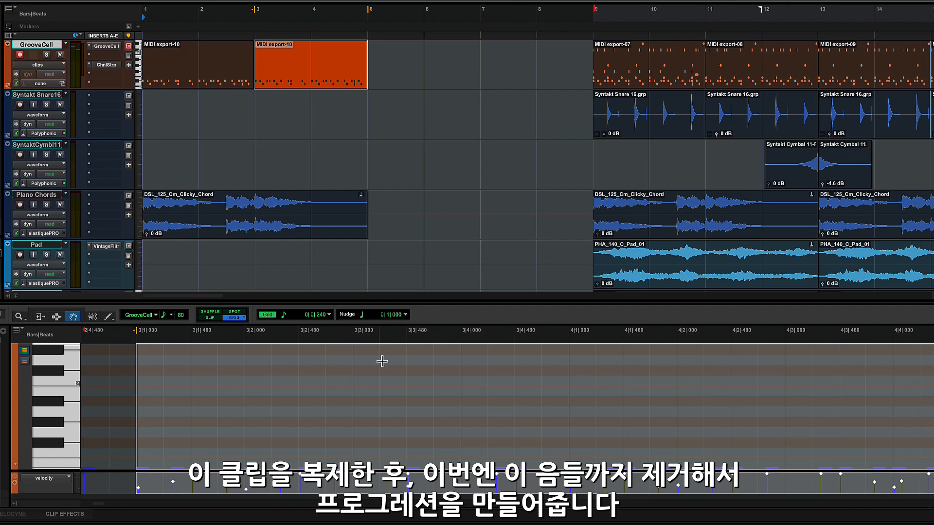
pyautogui.click(190, 79)
pyautogui.click(268, 383)
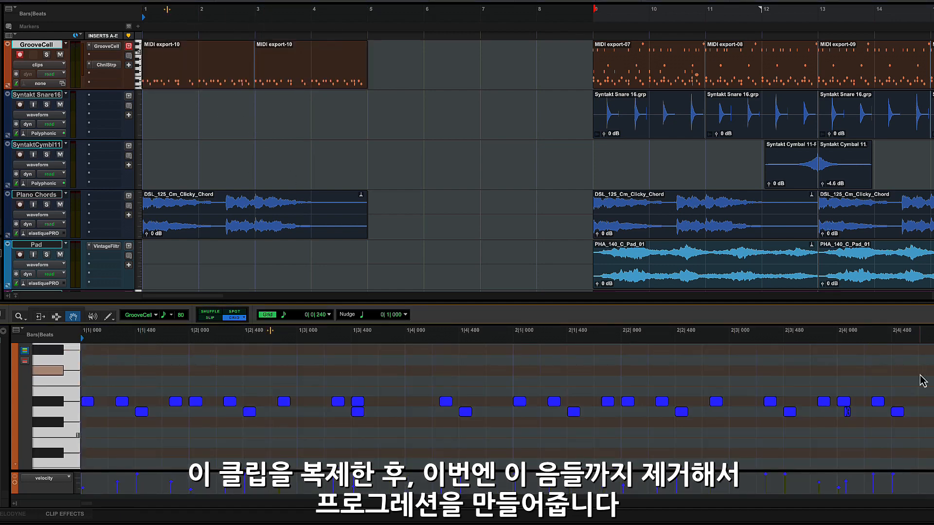
pyautogui.moveTo(920, 375); pyautogui.dragTo(92, 400)
pyautogui.press('Delete')
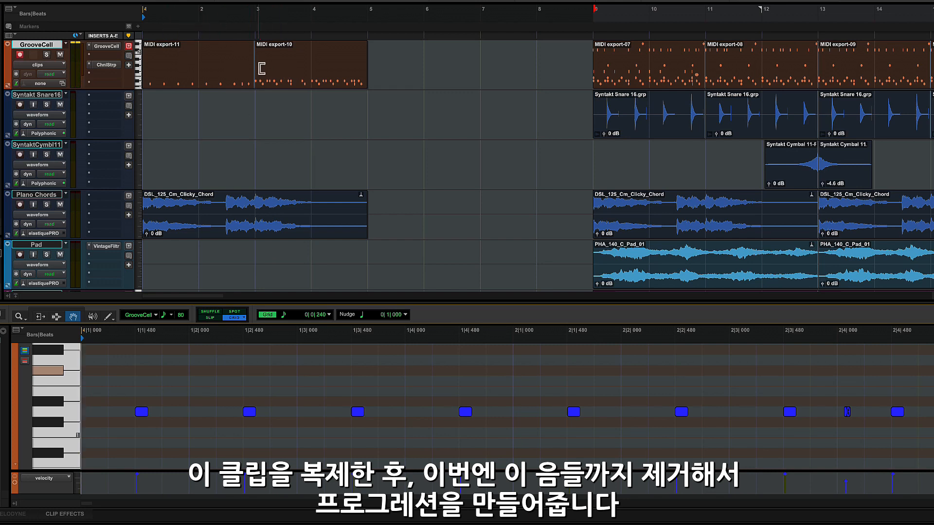
pyautogui.press('space')
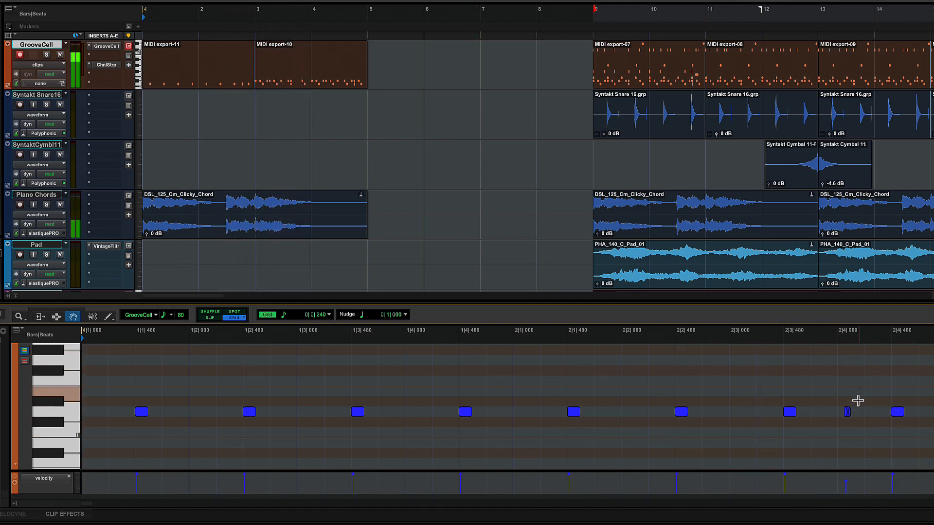
pyautogui.click(848, 412)
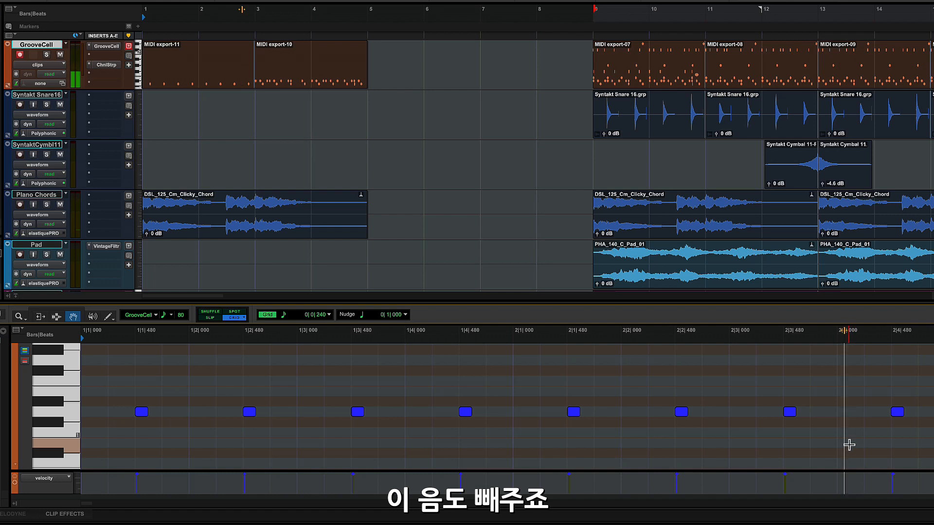
pyautogui.click(614, 73)
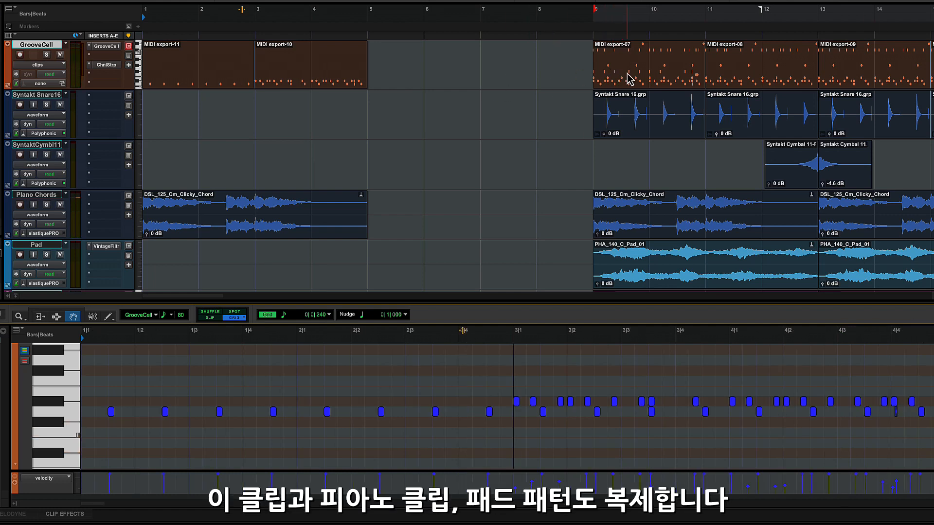
# Copy the MIDI export-07 drum, piano chord and pad clips to bar 5.
pyautogui.click(630, 78)
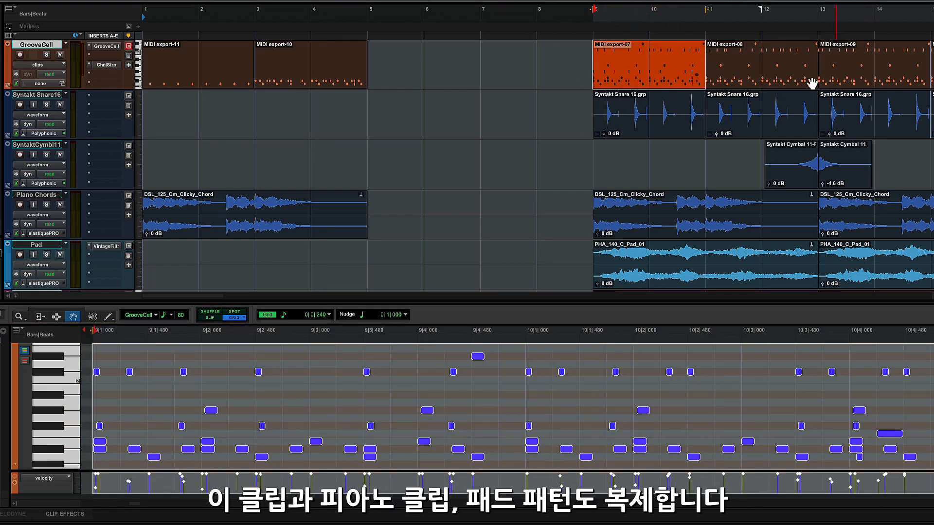
pyautogui.moveTo(605, 88); pyautogui.dragTo(404, 79)
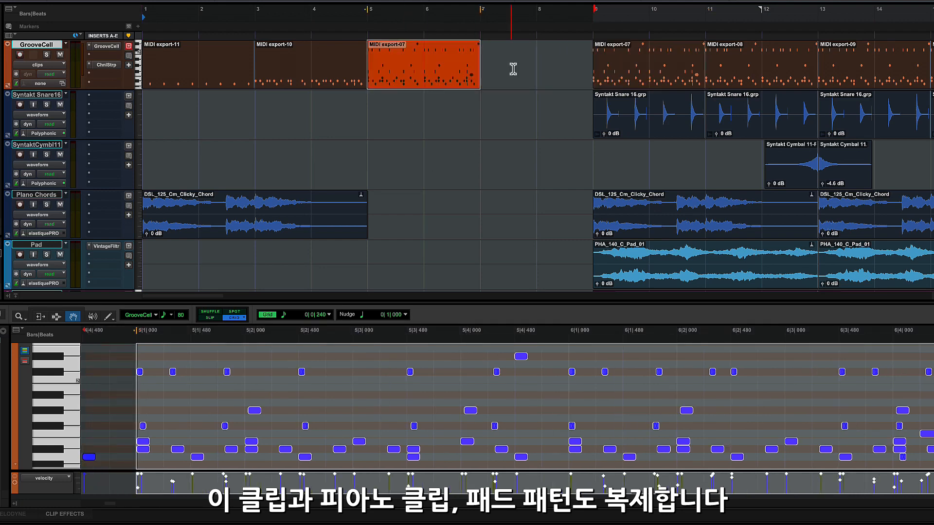
pyautogui.moveTo(318, 236); pyautogui.dragTo(575, 232)
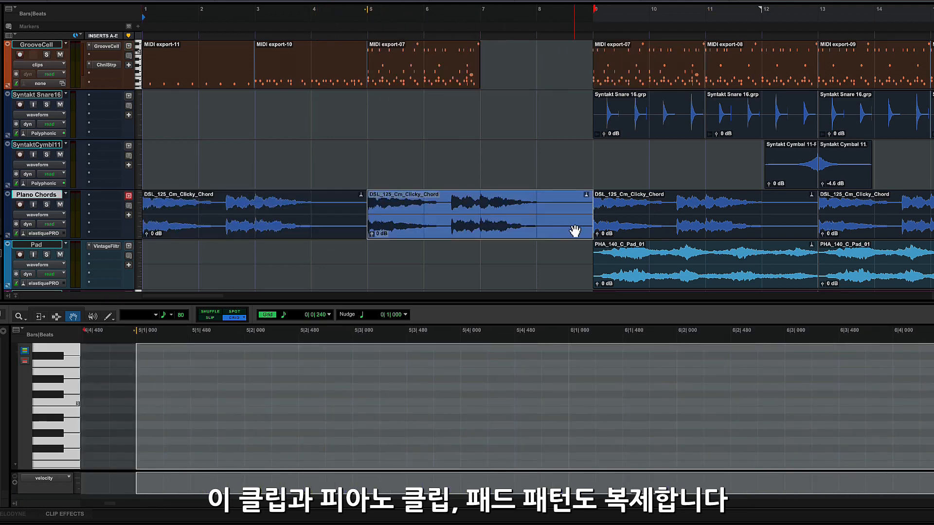
pyautogui.moveTo(684, 288); pyautogui.dragTo(501, 284)
# Delete the highest note rows from the bar-5 drum copy and play it back.
pyautogui.click(419, 83)
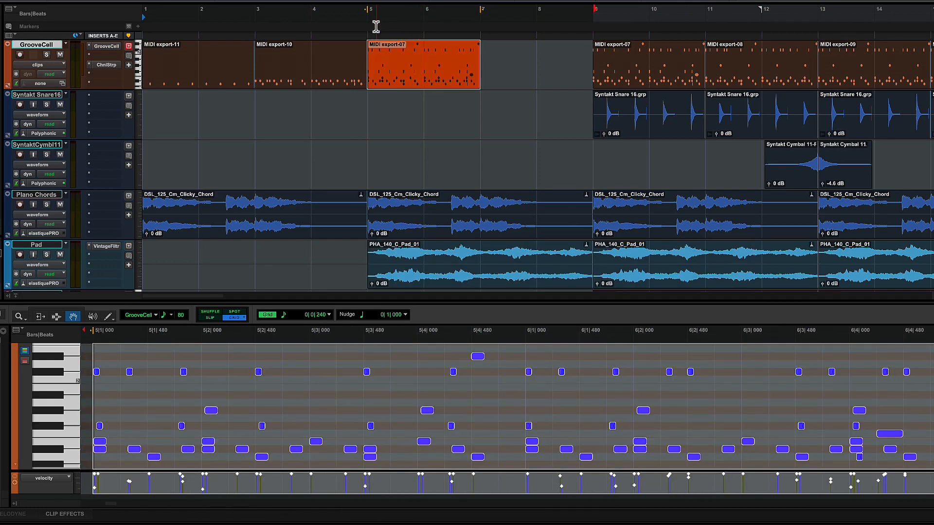
pyautogui.press('space')
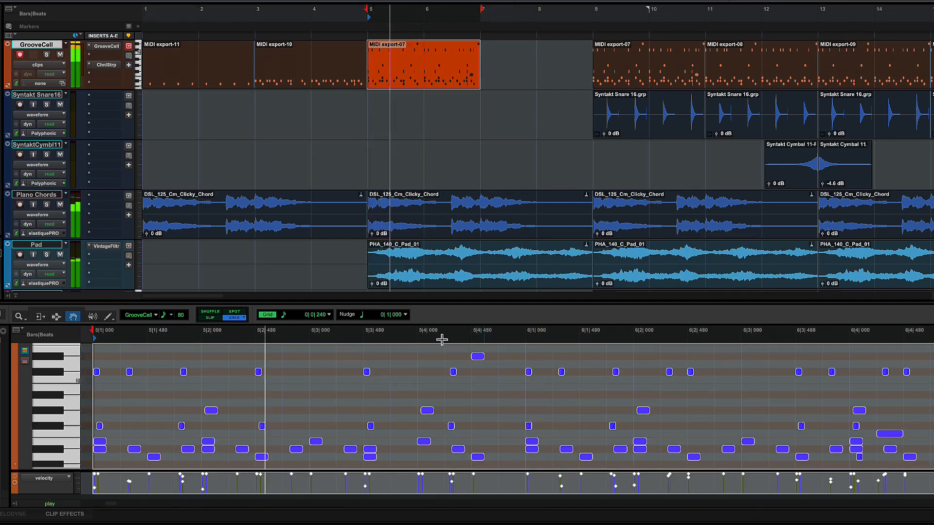
pyautogui.press('space')
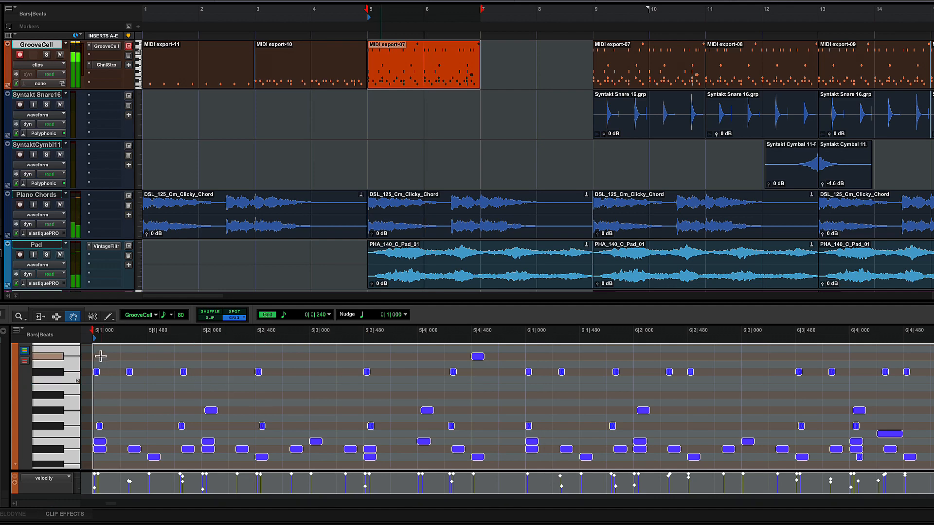
pyautogui.moveTo(96, 351); pyautogui.dragTo(932, 416)
pyautogui.press('Delete')
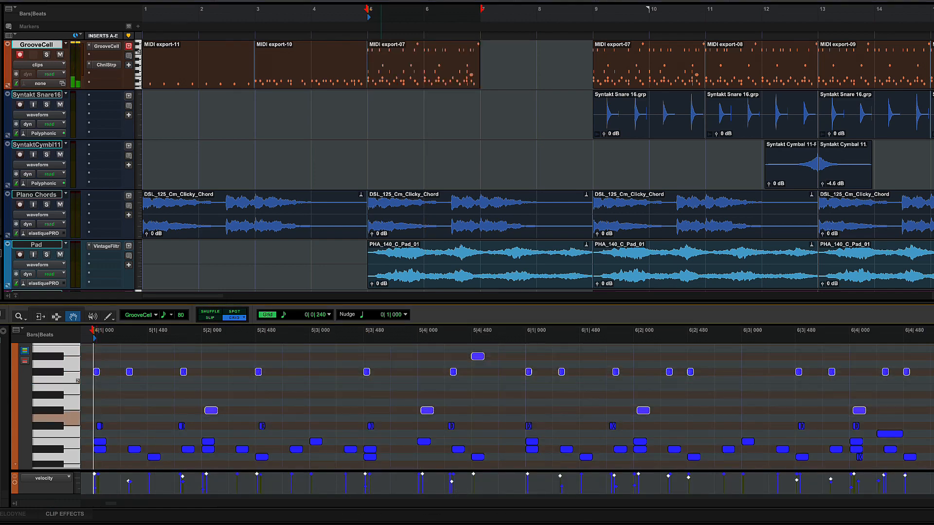
pyautogui.press('space')
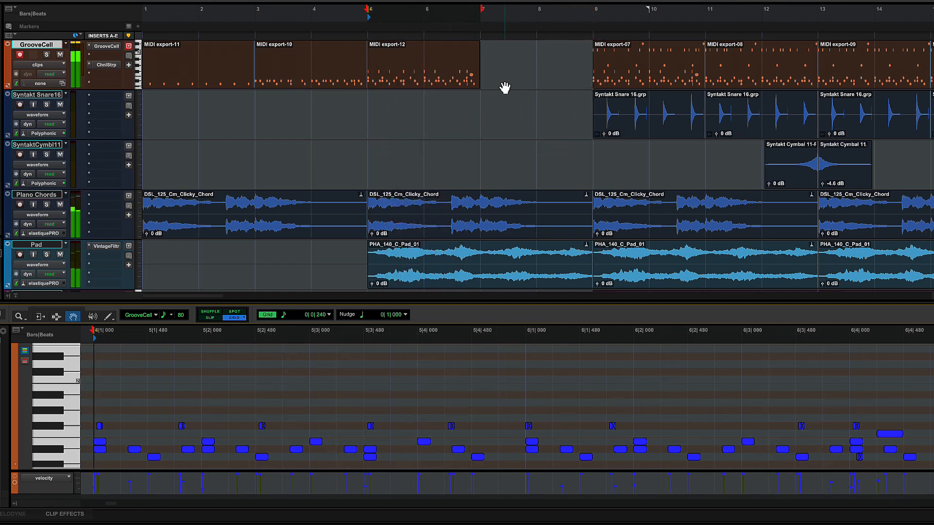
# Copy the MIDI export-07 drum clip to bar 7 and delete its upper-row notes, keeping the claps.
pyautogui.click(620, 82)
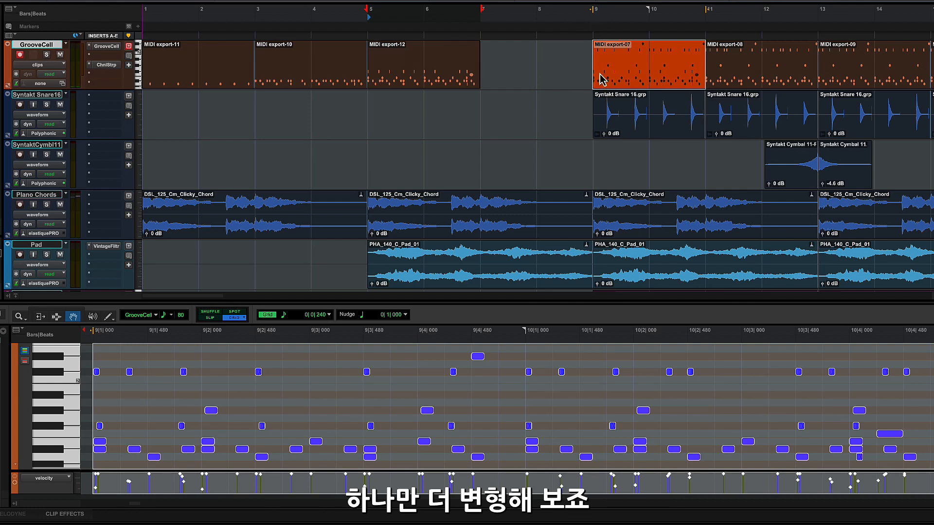
pyautogui.moveTo(603, 80); pyautogui.dragTo(491, 73)
pyautogui.moveTo(144, 350); pyautogui.dragTo(931, 397)
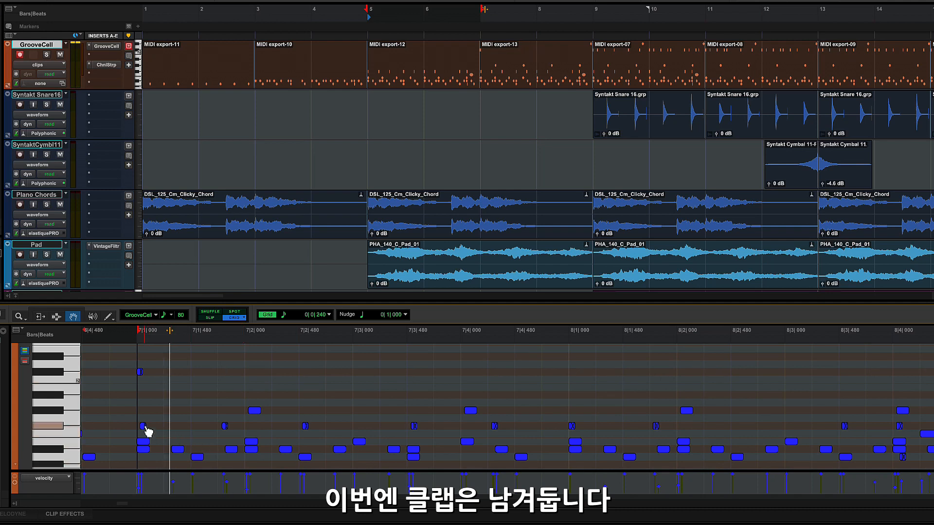
pyautogui.moveTo(932, 419); pyautogui.dragTo(139, 427)
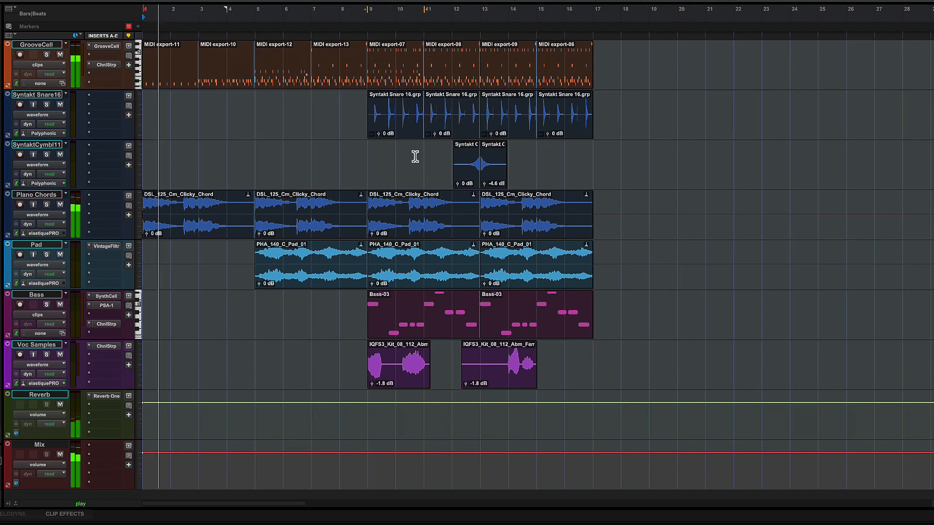
pyautogui.click(411, 138)
pyautogui.press('Delete')
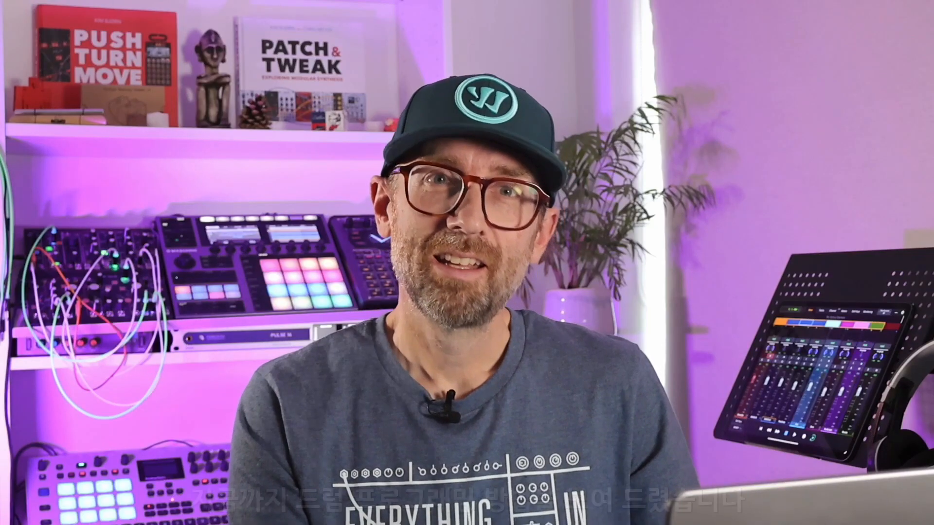